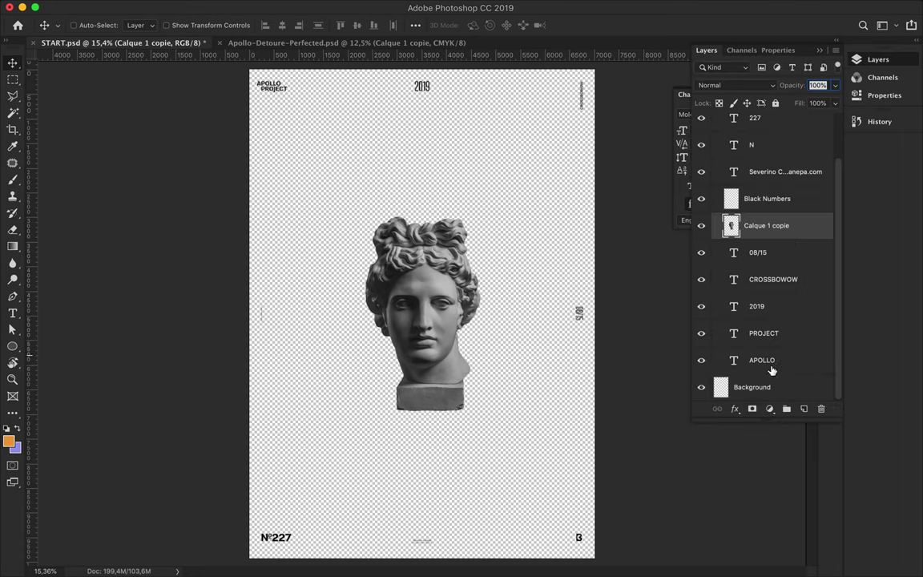
- Select the background layer of the START.psd Apollo poster
left_click(761, 386)
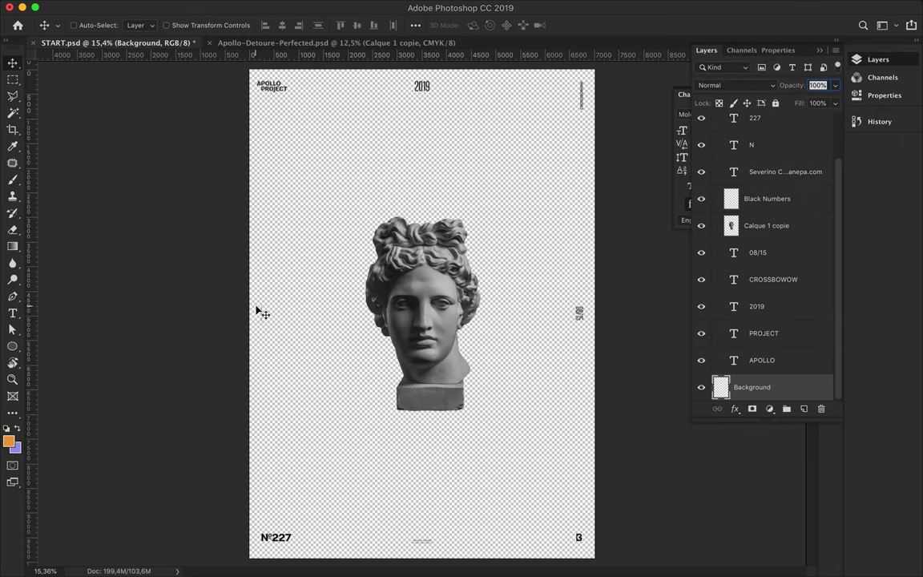
- Draw a light grey #e9e9e9 rectangle covering the whole canvas
key("u")
left_click(127, 25)
left_click(202, 50)
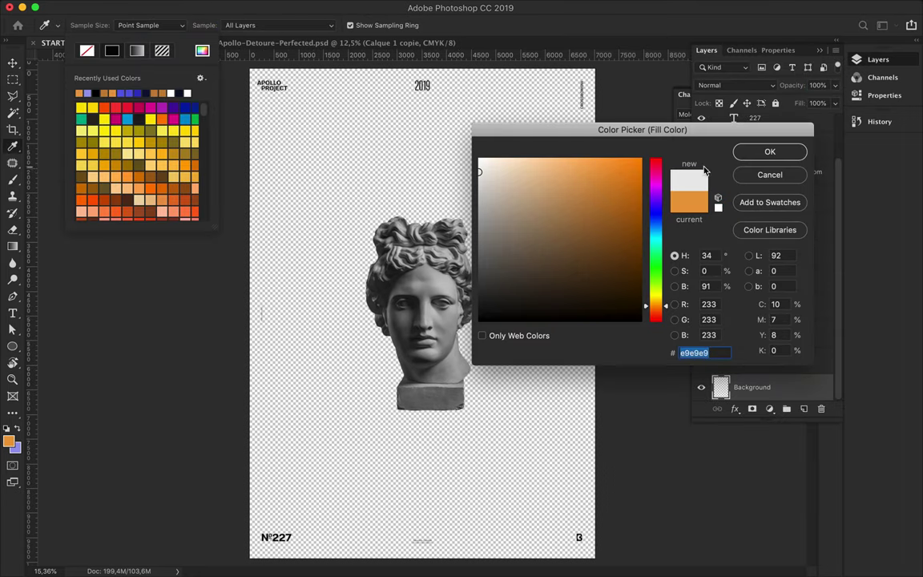
right_click(12, 345)
left_click(73, 342)
left_click_drag(246, 65, 594, 559)
- Show the Layers panel and convert the Background into a regular layer
key("v")
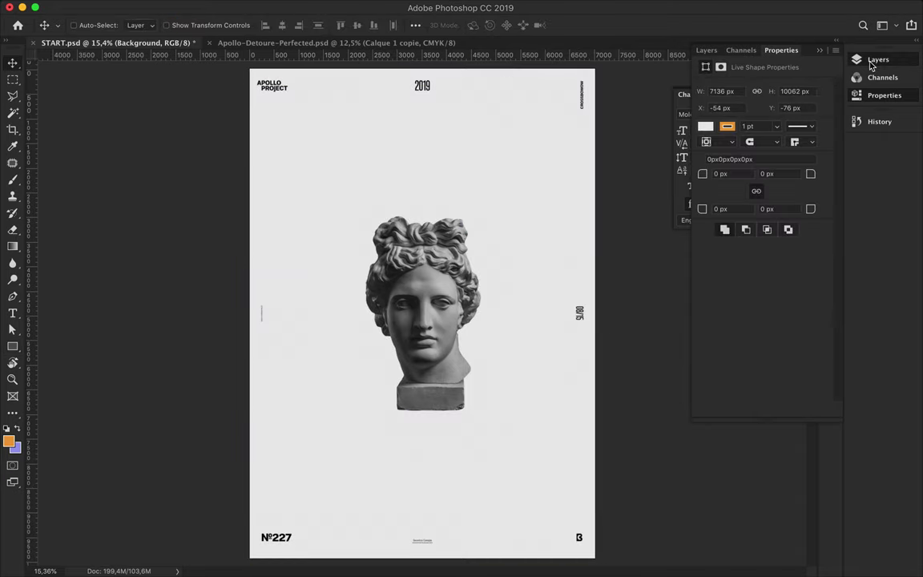
left_click(872, 64)
left_click(803, 387)
- Paint a soft blue brush stroke across the top and down the right
key("b")
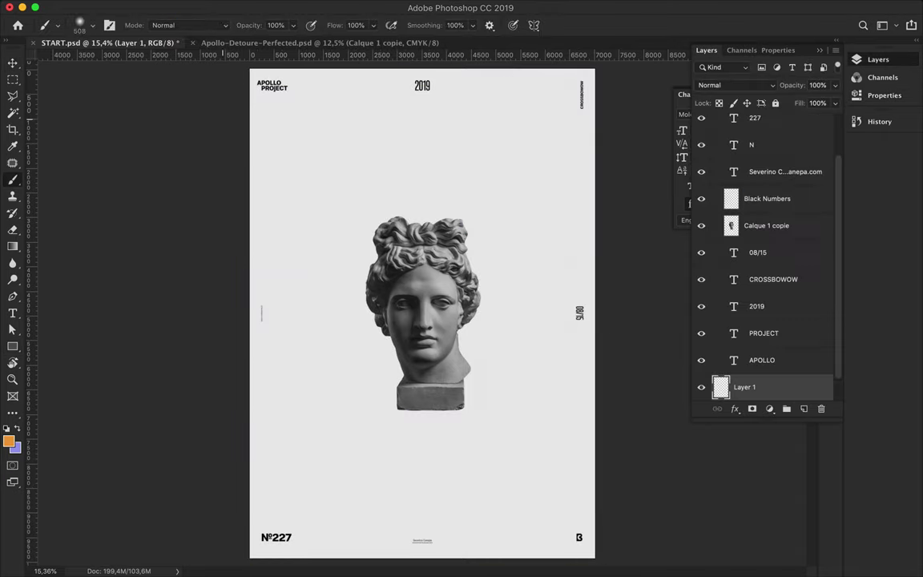
left_click(8, 440)
left_click_drag(656, 308, 655, 215)
key("Return")
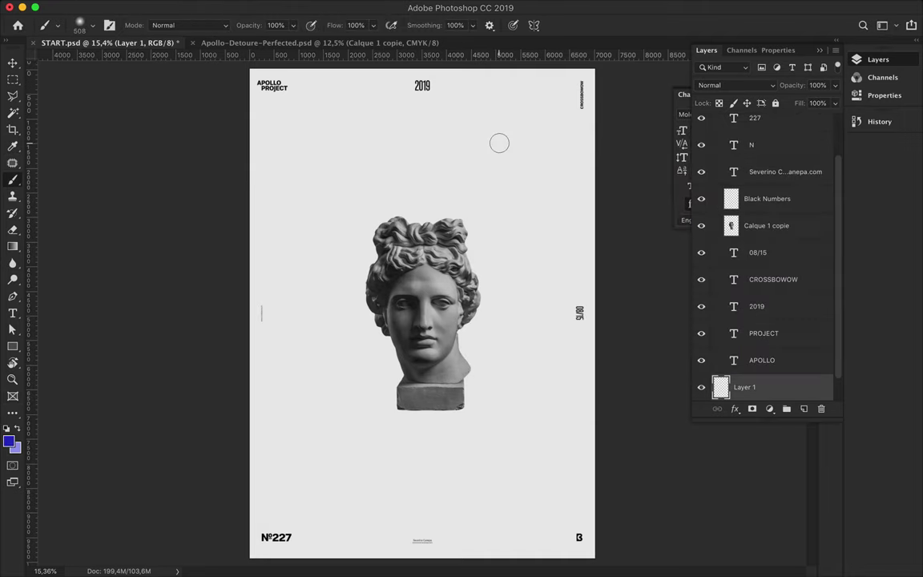
left_click(94, 26)
key("Return")
mouse_move(611, 130)
left_mouse_down()
mouse_move(367, 144)
mouse_move(462, 189)
mouse_move(531, 370)
mouse_move(299, 195)
mouse_move(232, 165)
mouse_move(209, 240)
left_mouse_up()
- Paint large cyan strokes across the upper poster with an enlarged brush
key("i")
left_click(8, 440)
left_click(655, 233)
key("Return")
key("b")
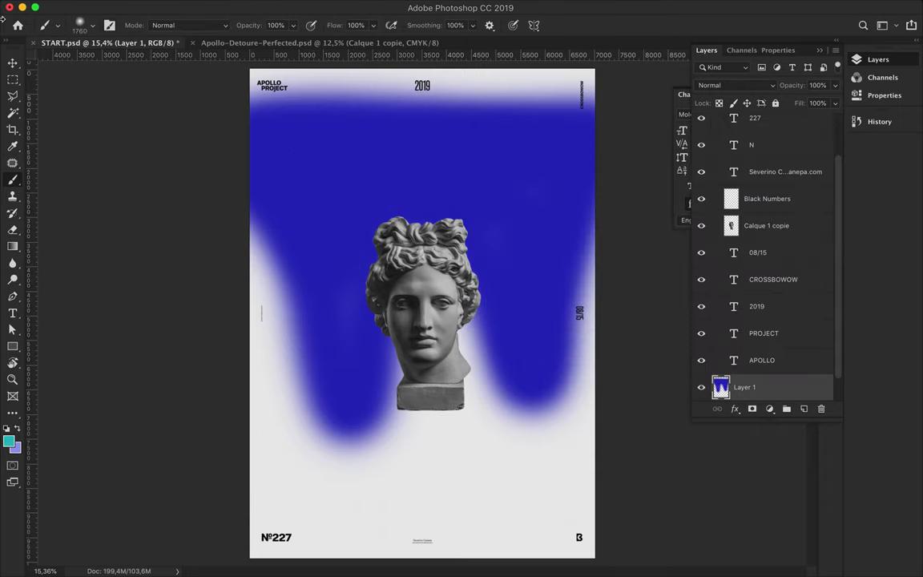
left_click(92, 25)
left_click_drag(145, 67, 149, 67)
key("Return")
mouse_move(289, 140)
left_mouse_down()
mouse_move(328, 200)
mouse_move(256, 148)
left_mouse_up()
mouse_move(463, 180)
left_mouse_down()
mouse_move(503, 232)
mouse_move(376, 144)
mouse_move(520, 128)
mouse_move(481, 256)
mouse_move(354, 265)
left_mouse_up()
mouse_move(313, 185)
left_mouse_down()
mouse_move(297, 280)
mouse_move(328, 320)
left_mouse_up()
mouse_move(385, 176)
left_mouse_down()
mouse_move(465, 304)
mouse_move(504, 184)
left_mouse_up()
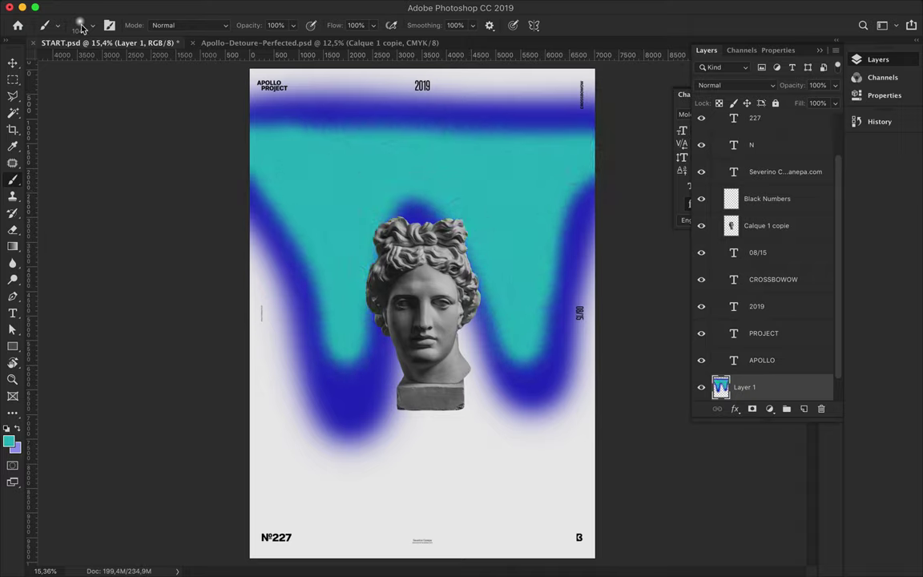
- Add magenta patches on the left and right of the poster
left_click(9, 440)
left_click(655, 184)
key("Return")
key("b")
mouse_move(321, 157)
left_mouse_down()
mouse_move(324, 216)
mouse_move(344, 257)
left_mouse_up()
mouse_move(553, 164)
left_mouse_down()
mouse_move(494, 224)
mouse_move(523, 171)
left_mouse_up()
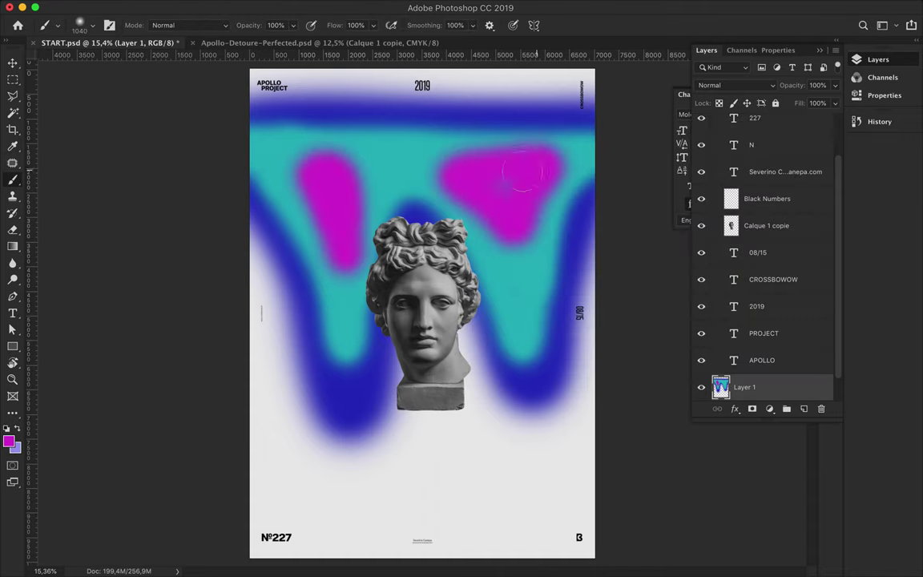
- Duplicate the painted colour layer with Ctrl+J
key("v")
key("ctrl+j")
left_click(315, 7)
mouse_move(337, 171)
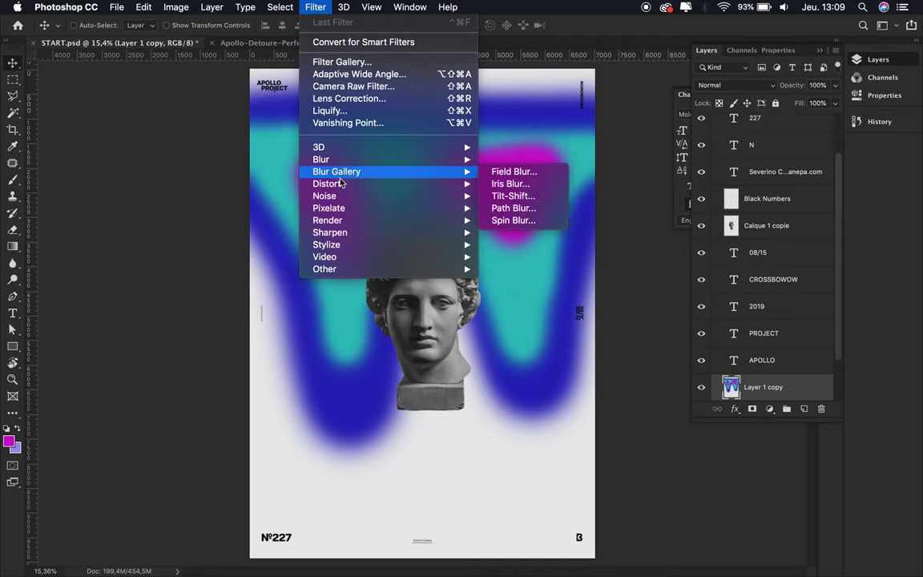
- Apply Gaussian Blur twice to the duplicated paint layer, reaching radius 623,8
left_click(499, 207)
left_click_drag(638, 303, 657, 302)
key("Return")
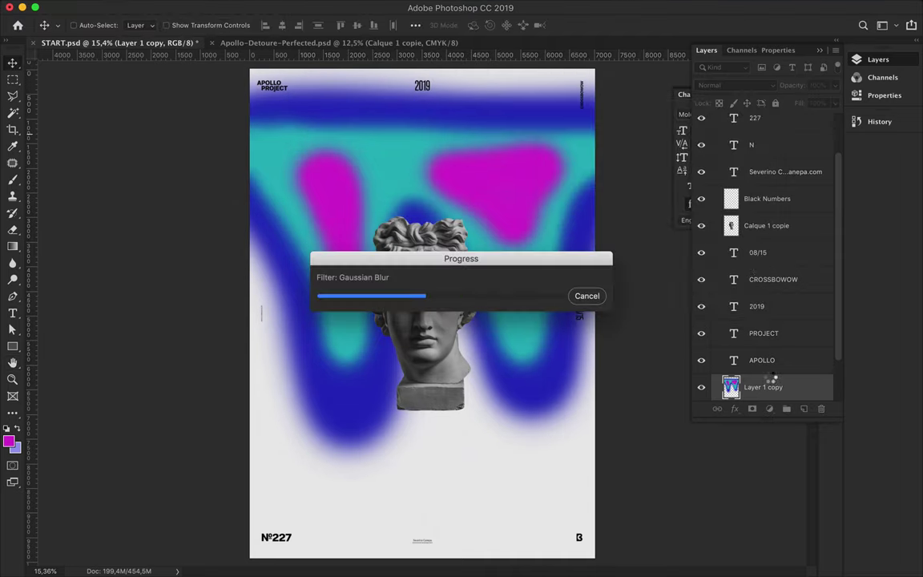
left_click(315, 7)
left_click(538, 208)
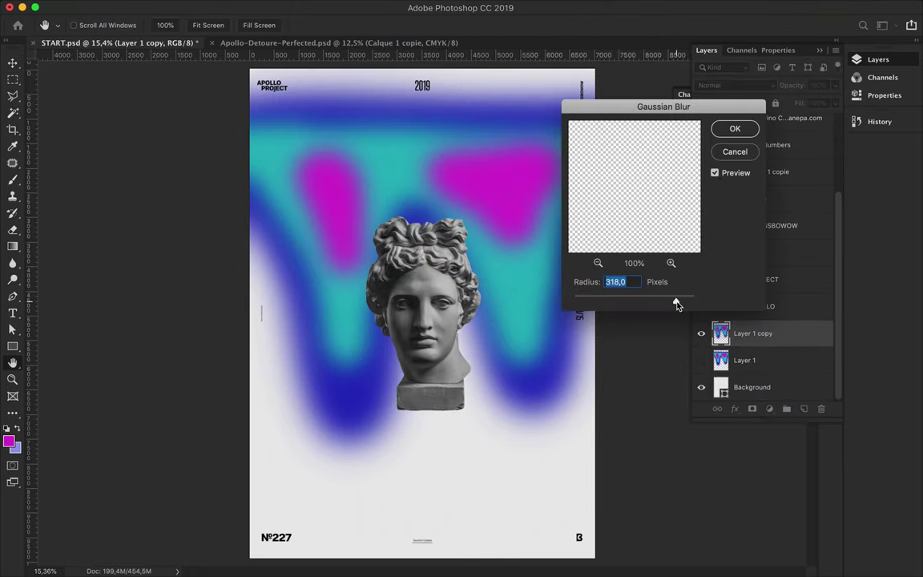
left_click(735, 128)
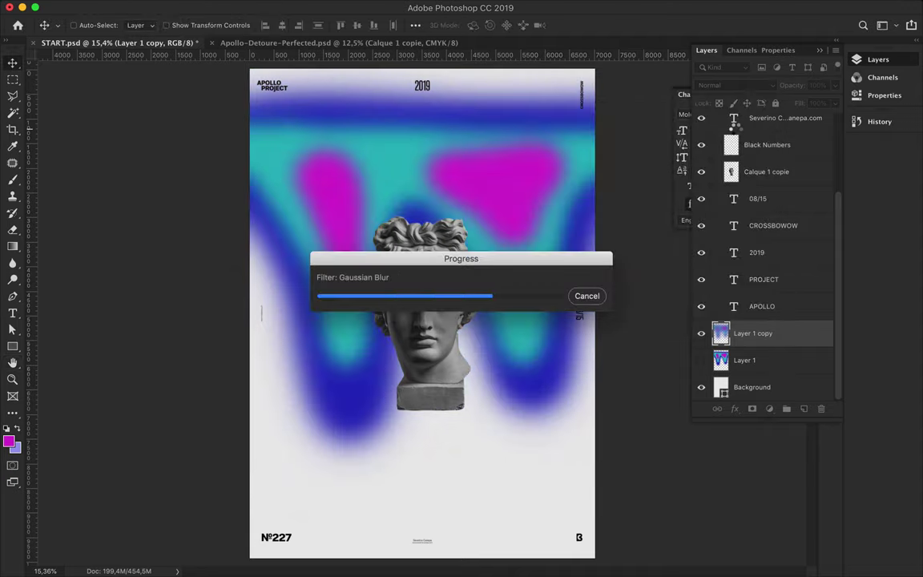
- Hide the original strokes and the Apollo bust, then nudge the blurred layer
left_click(701, 359)
left_click(701, 360)
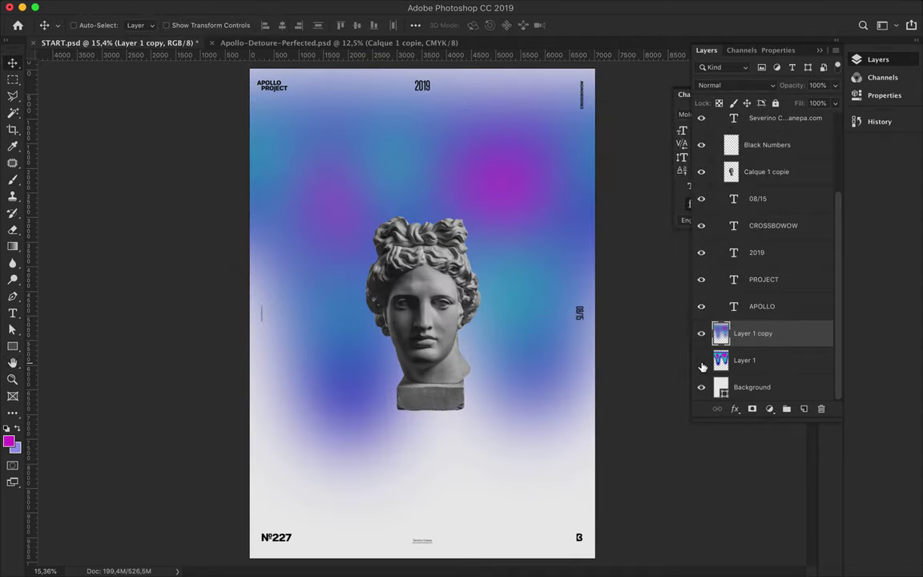
left_click_drag(457, 306, 358, 377)
left_click(701, 171)
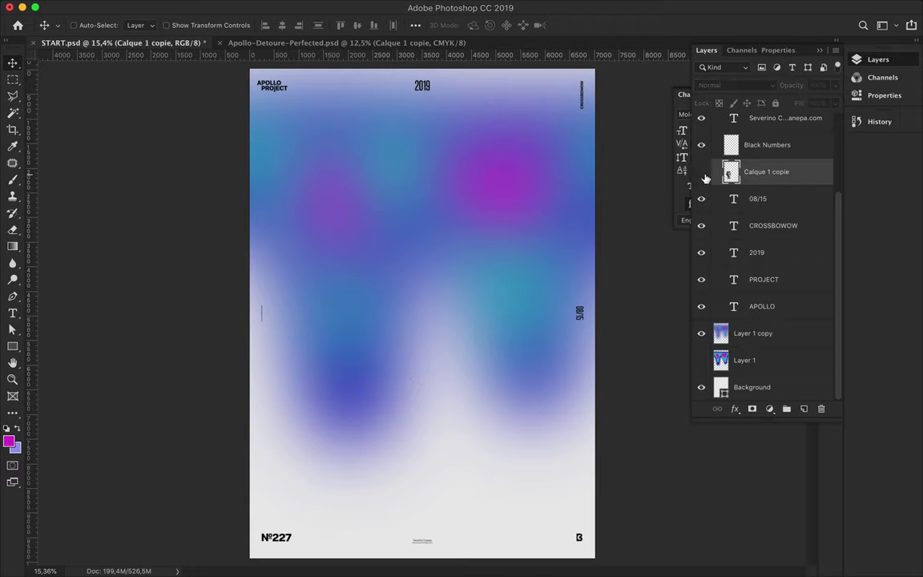
left_click(749, 334)
left_click_drag(482, 220, 485, 220)
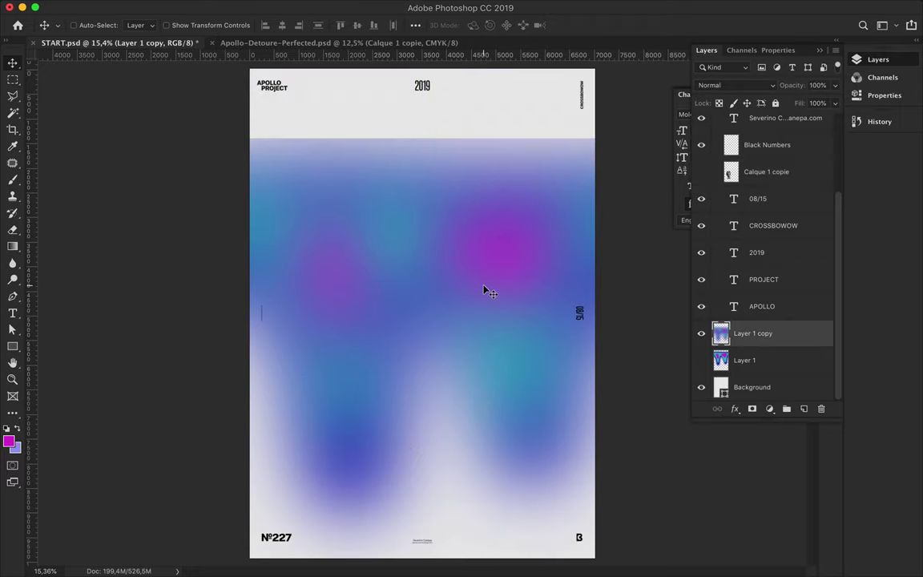
- Add an APOLLO headline in light grey #e9e9e9, Bold, 190 pt
key("t")
left_click(310, 181)
type("APOLLO")
left_click(470, 25)
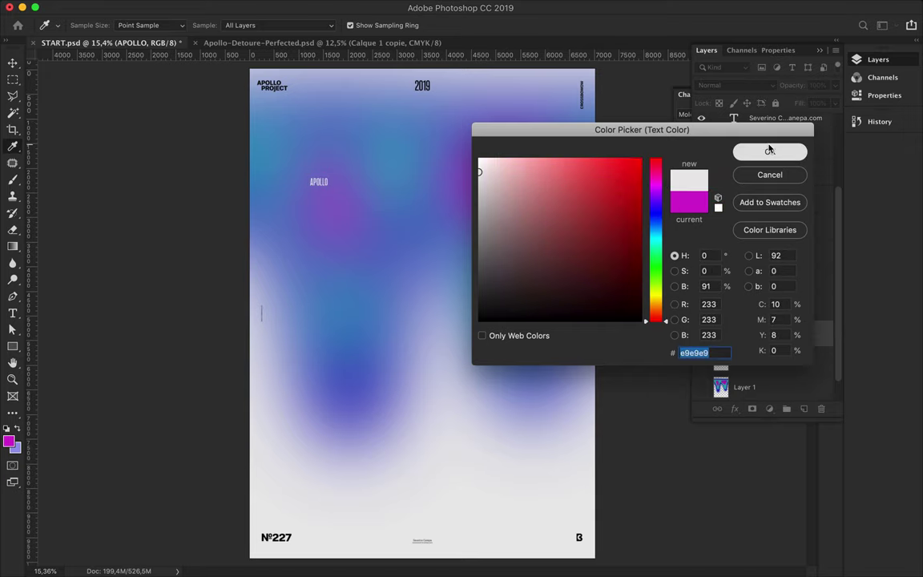
left_click(769, 152)
left_click(300, 25)
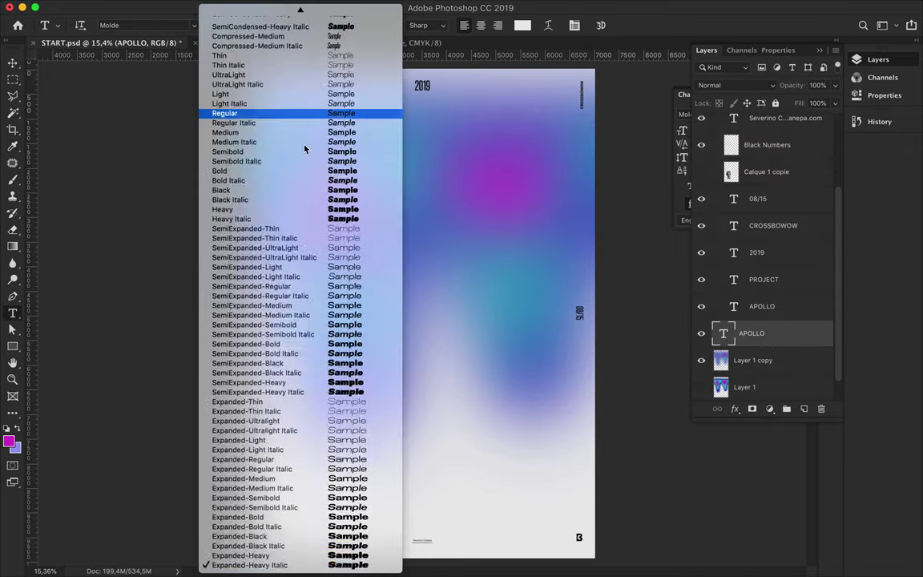
left_click(318, 301)
left_click(363, 25)
key("shift+Up")
key("shift+Up")
key("shift+Up")
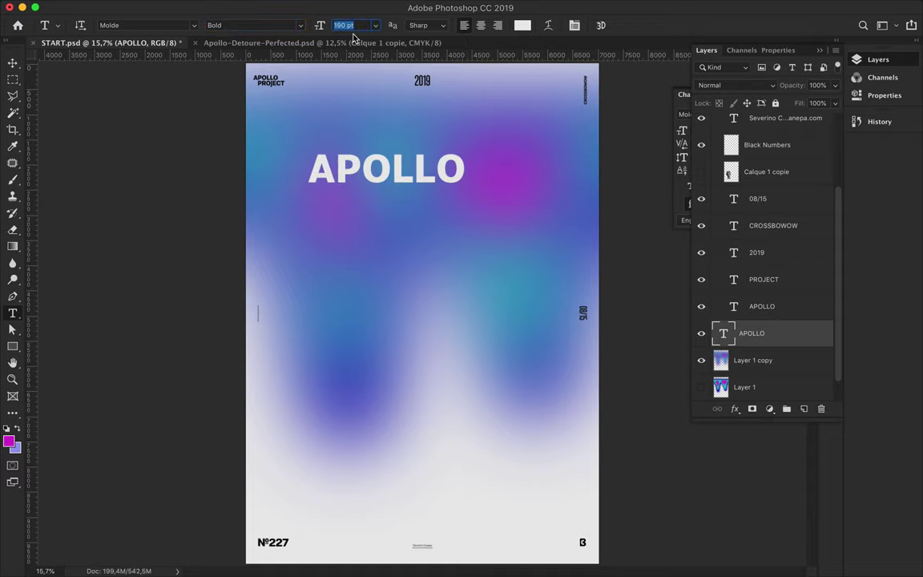
- Alt-drag copies of APOLLO below and change the copy's text to 365°
key("v")
mouse_move(353, 171)
left_mouse_down()
mouse_move(335, 179)
mouse_move(373, 233)
mouse_move(373, 258)
left_mouse_up()
double_click(374, 220)
type("365°")
key("Escape")
scroll(350, 246, "up", 2)
double_click(350, 304)
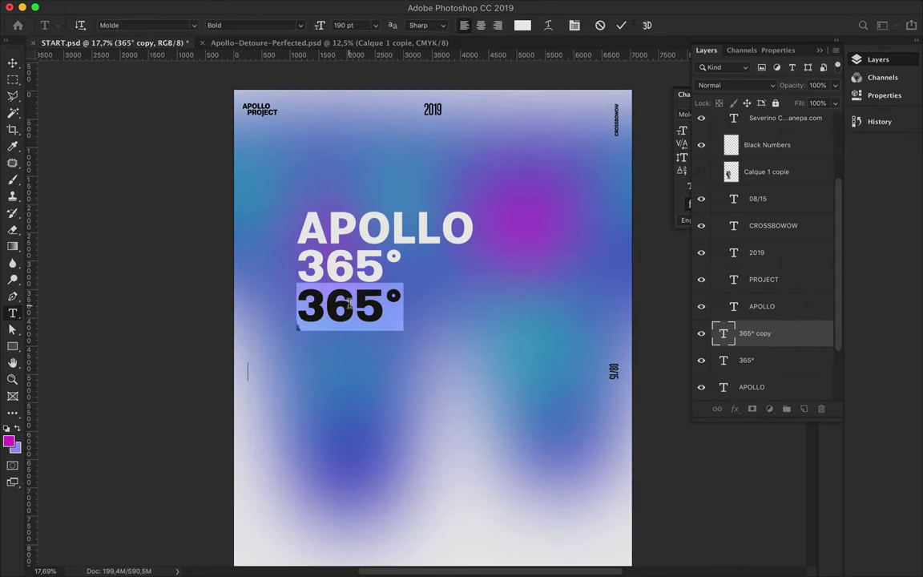
key("Escape")
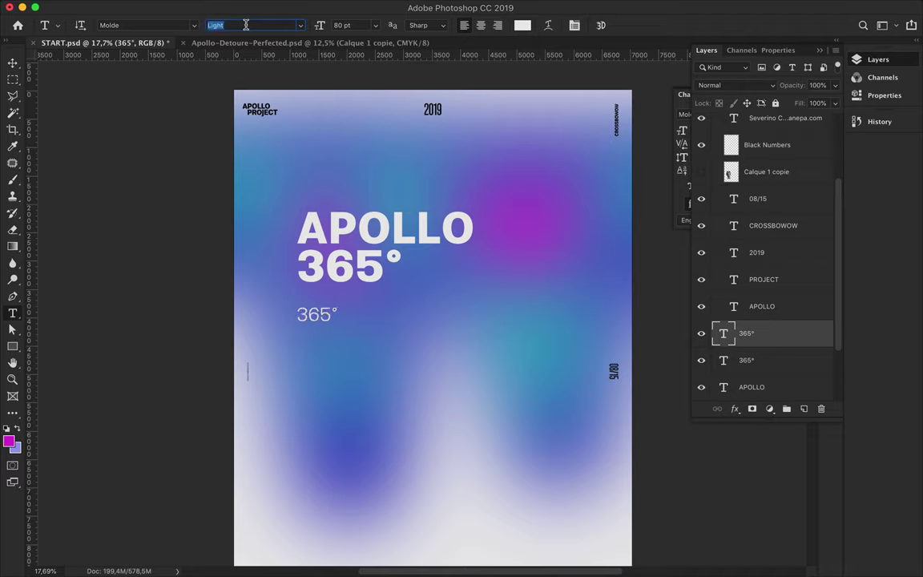
- Change the small line to SUMMER COLD, move it under the headline, set tracking 400
double_click(312, 316)
type("OLD")
key("Escape")
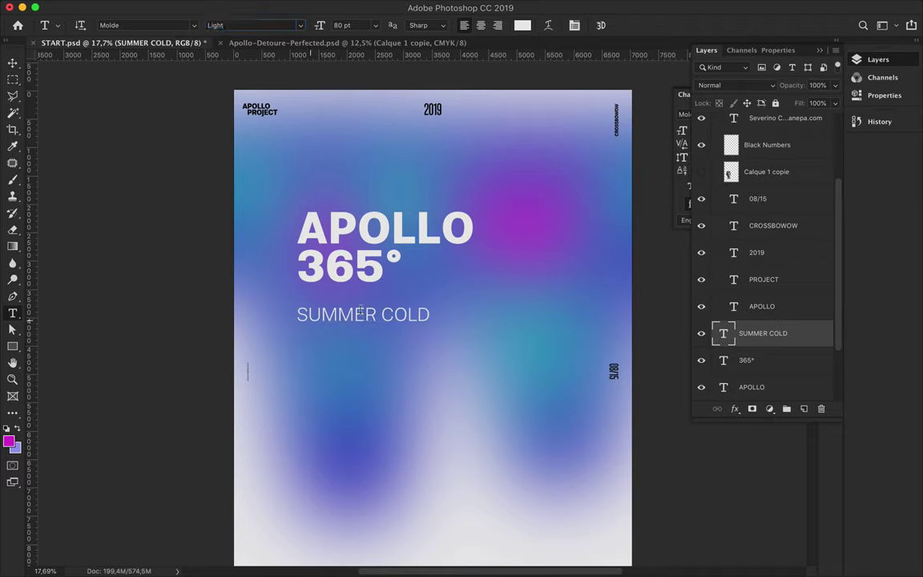
left_click_drag(360, 315, 360, 301)
left_click(355, 25)
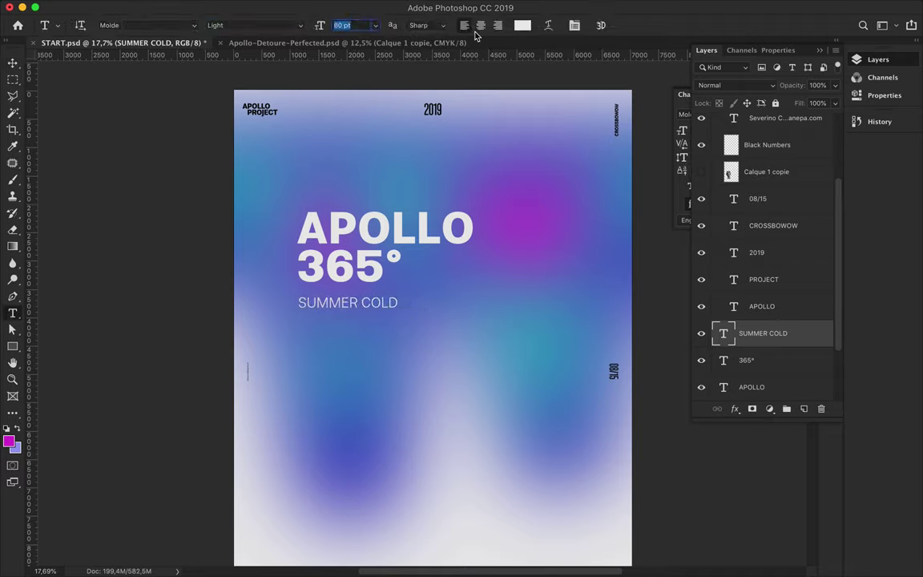
left_click(820, 49)
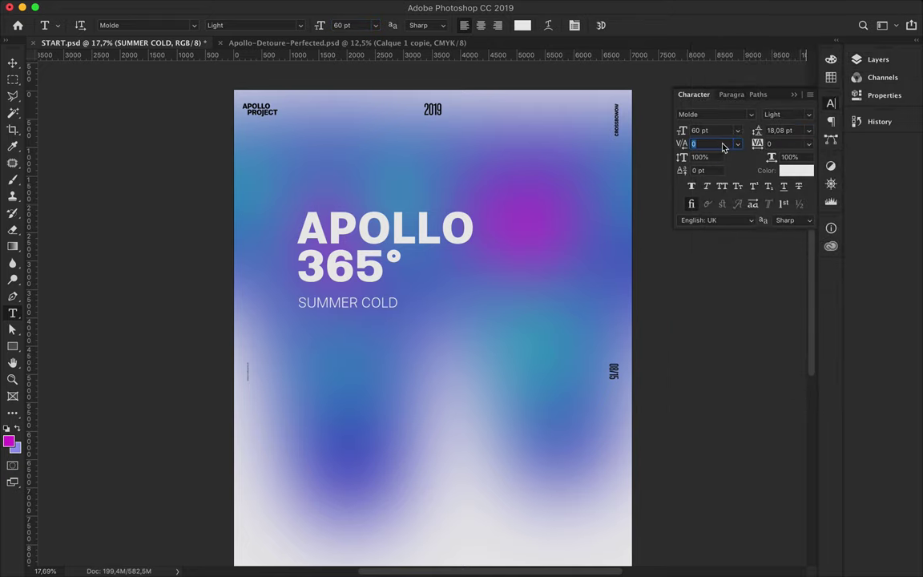
type("200400")
key("Return")
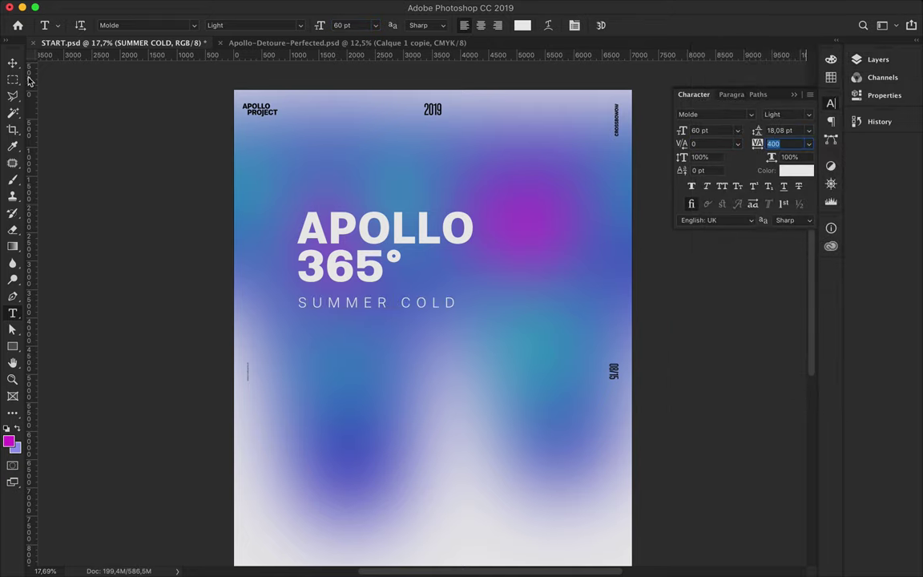
key("v")
- Set both APOLLO and 365° to the Molde SemiCondensed style
left_click(809, 114)
scroll(804, 141, "up", 5)
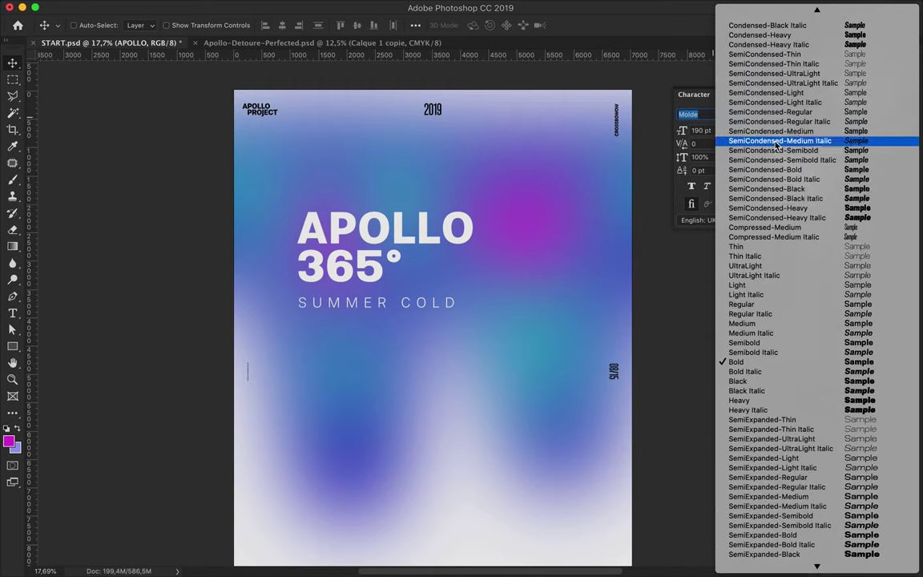
left_click(804, 142)
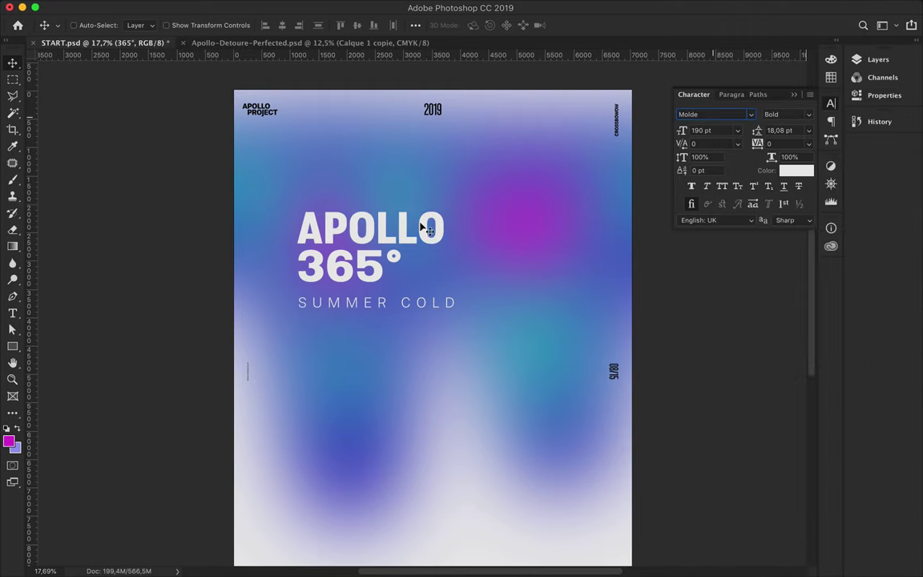
left_click(809, 115)
scroll(781, 161, "up", 2)
left_click(781, 73)
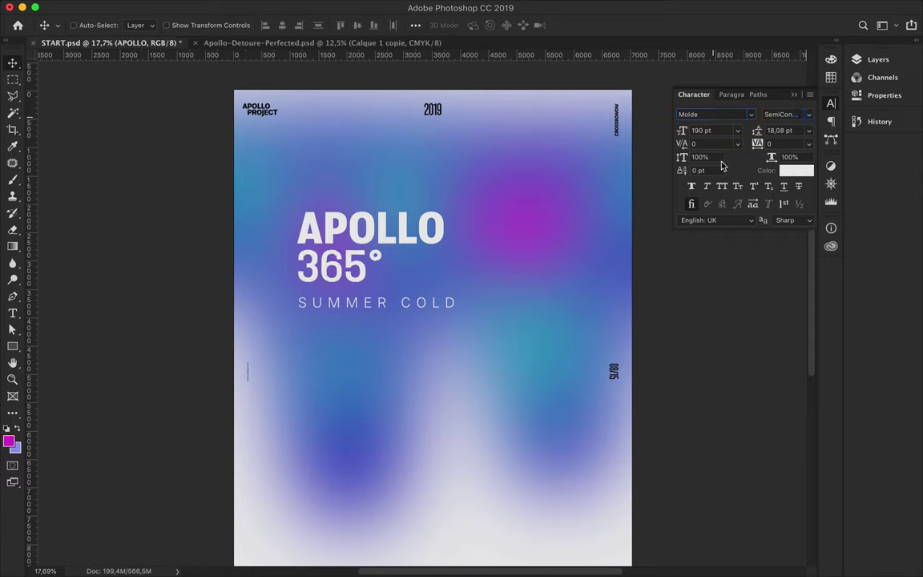
- Rescale the APOLLO 365° headline with Free Transform
key("ctrl+t")
mouse_move(439, 207)
left_mouse_down()
mouse_move(498, 159)
mouse_move(484, 193)
left_mouse_up()
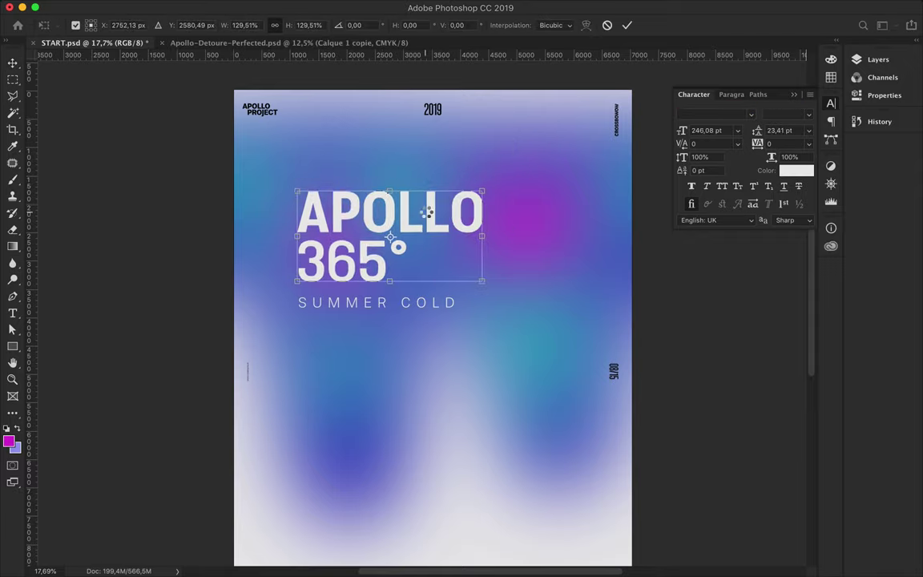
key("Return")
left_click(405, 307)
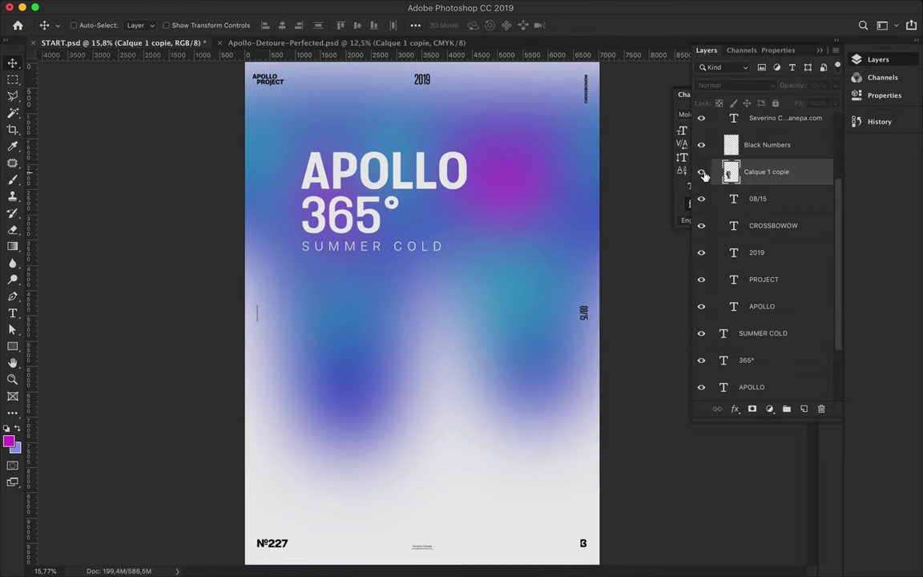
- Show the Apollo bust, move it lower right, and add a New Guide Layout
left_click(702, 172)
mouse_move(341, 415)
left_mouse_down()
mouse_move(518, 344)
mouse_move(524, 393)
left_mouse_up()
left_click(315, 8)
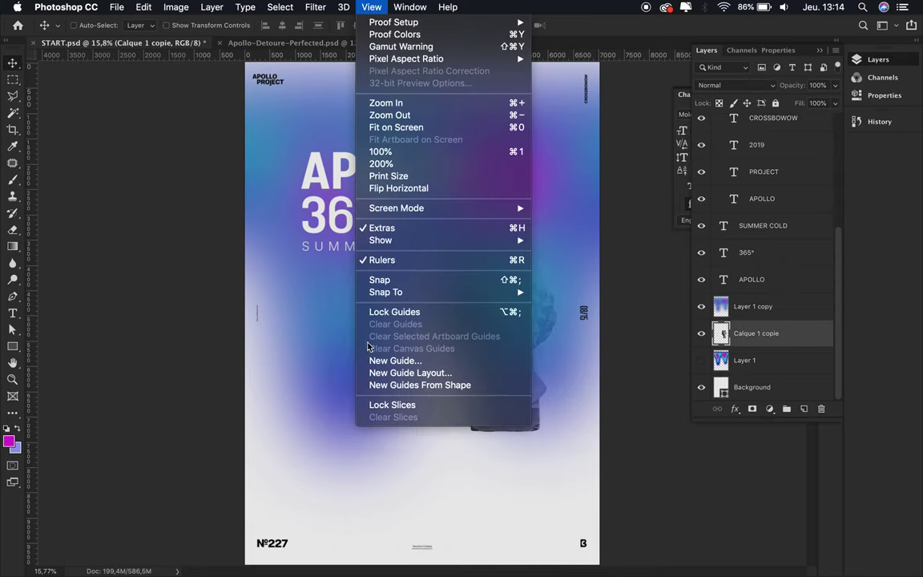
left_click(410, 372)
left_click(706, 75)
left_click(315, 7)
left_click(509, 340)
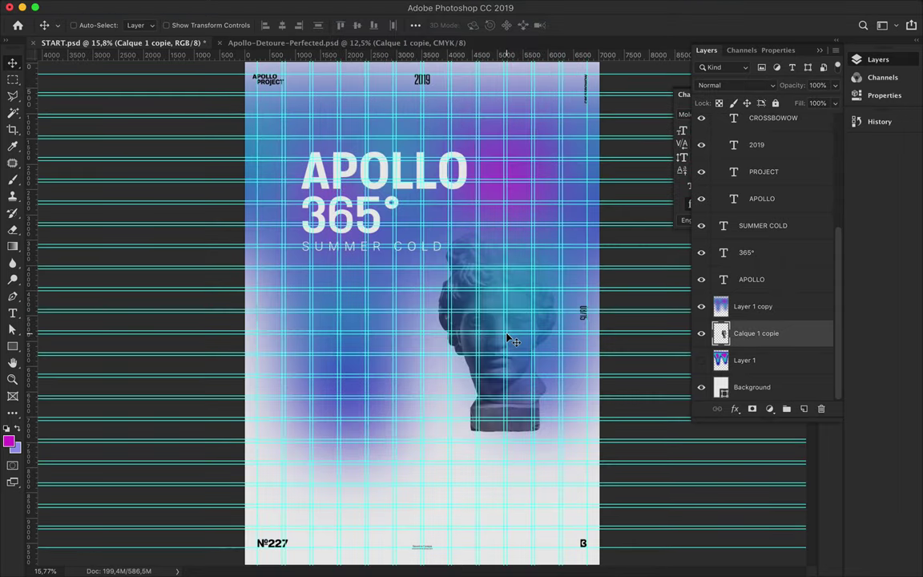
left_click_drag(509, 340, 512, 349)
- Select the SUMMER COLD, 365° and APOLLO layers and shift them right
left_click(318, 210)
left_click(369, 246, "shift")
left_click(314, 160, "shift")
left_click_drag(344, 176, 354, 170)
- Move the statue down slightly and hide Layer 1
left_click(502, 389)
left_click_drag(502, 389, 487, 437)
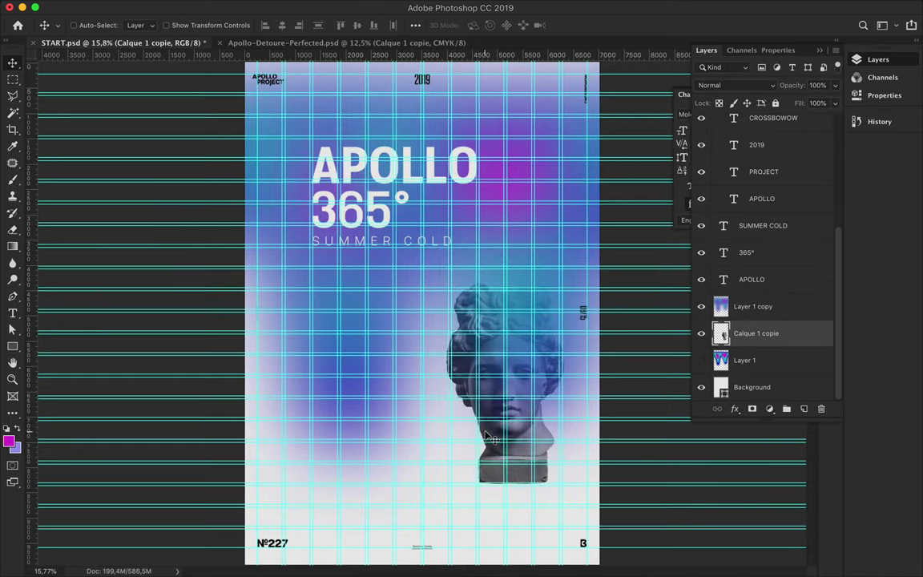
left_click(701, 360)
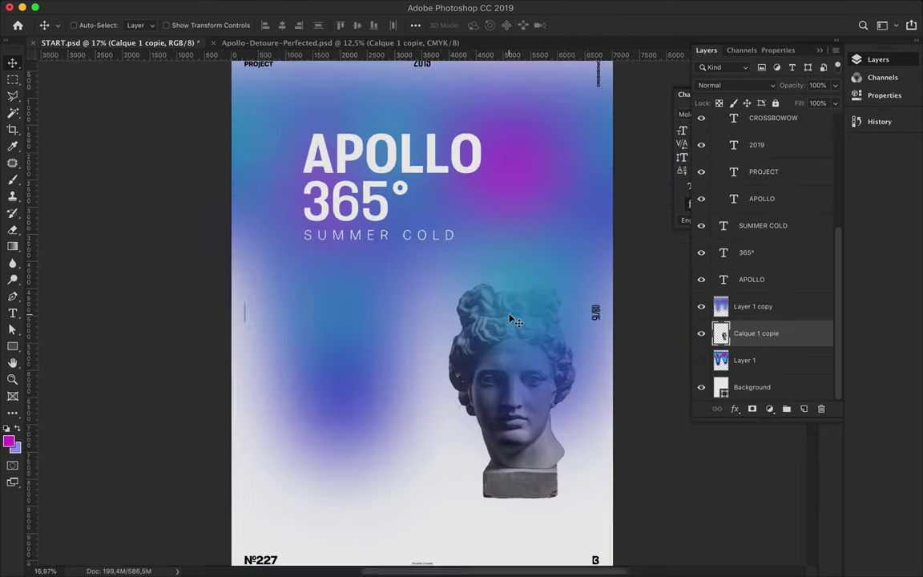
scroll(458, 282, "down", 2)
- Draw a tall white rectangle on the left edge and place it above Layer 1 copy
key("u")
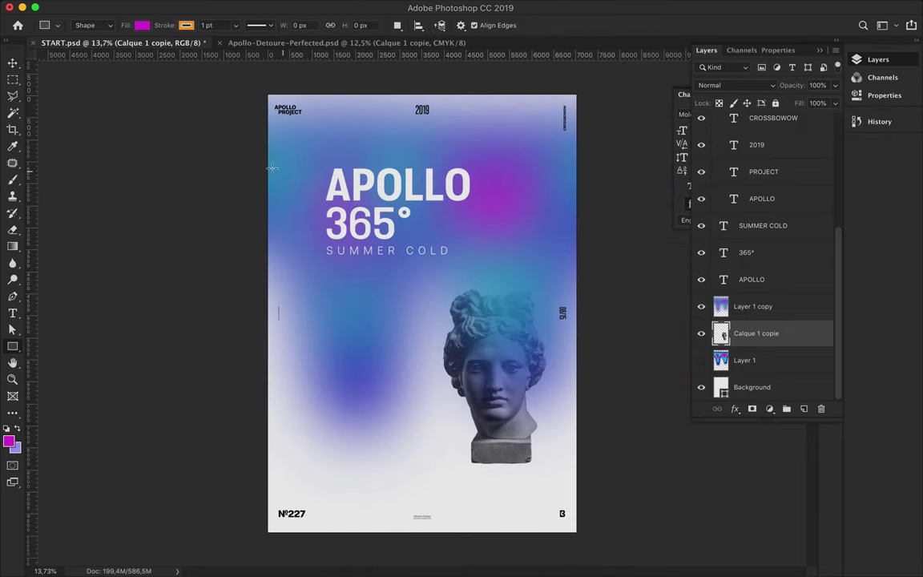
left_click(141, 25)
left_click(202, 51)
key("Return")
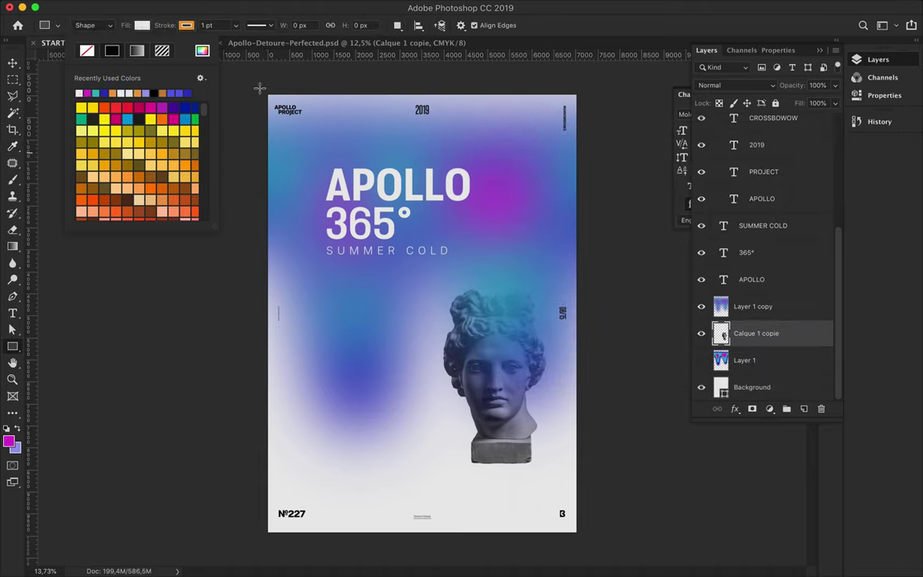
left_click_drag(259, 87, 274, 537)
left_click(706, 49)
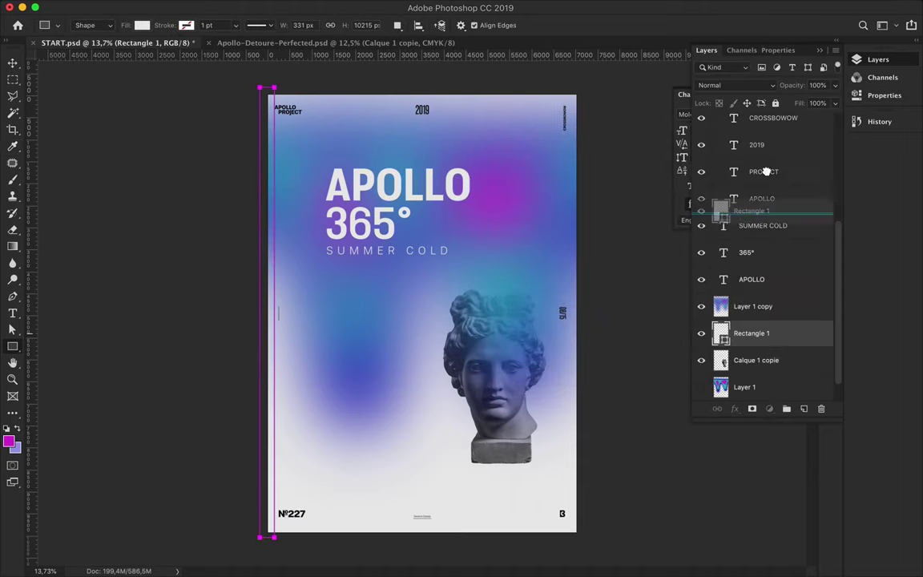
left_click_drag(760, 329, 753, 312)
key("v")
key("ctrl+0")
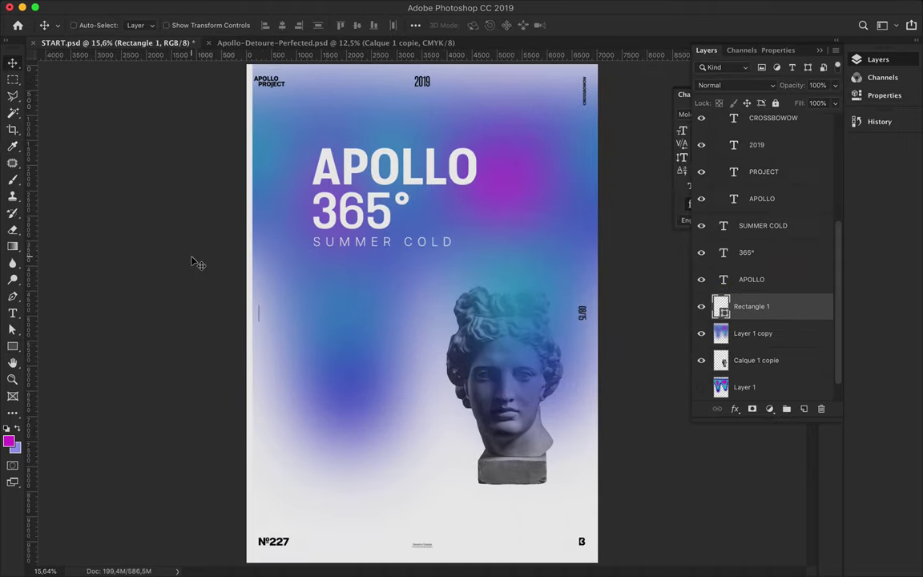
scroll(193, 261, "down", 1)
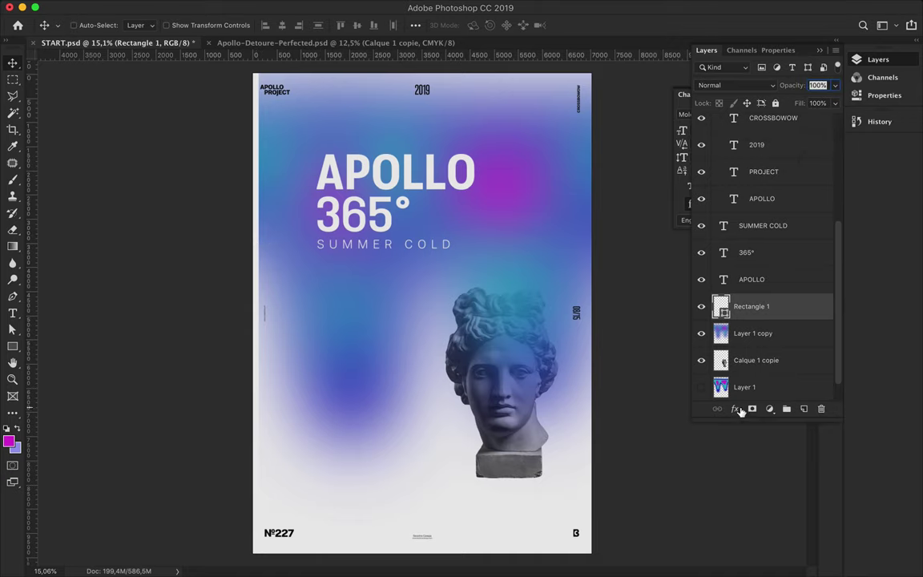
- Fade Rectangle 1 with a layer mask filled by a black-to-white gradient
left_click(753, 408)
key("g")
left_click(95, 25)
left_click(478, 58)
left_click_drag(269, 548, 269, 549)
key("v")
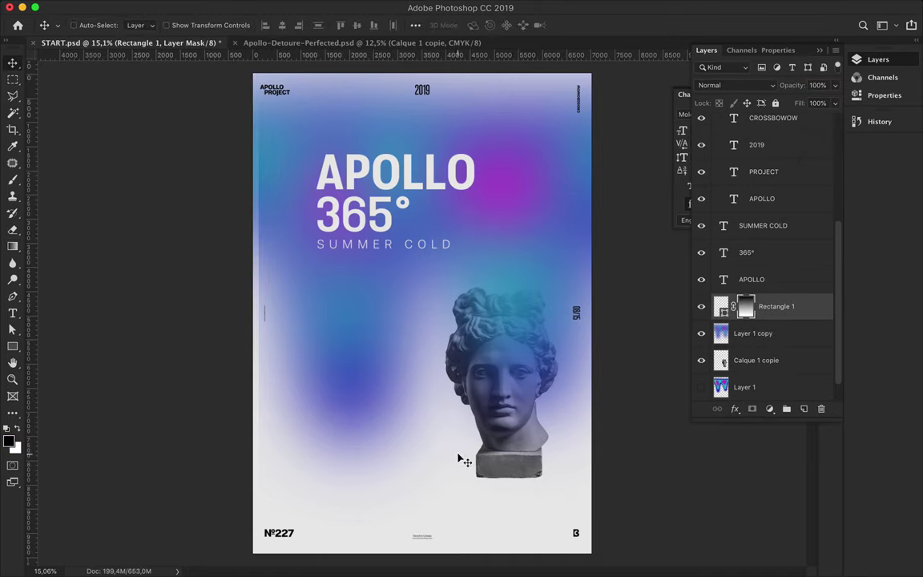
key("alt+bracketright")
key("alt+shift+bracketright")
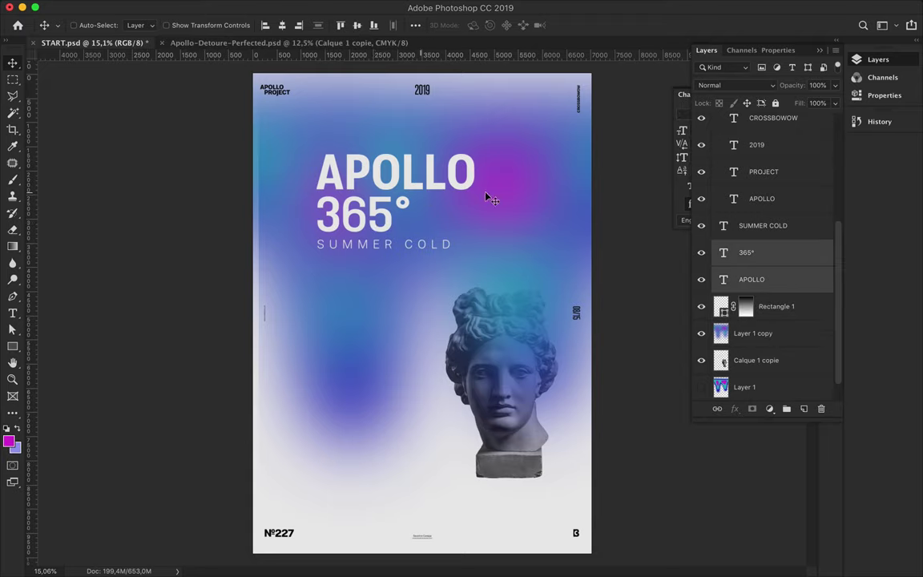
- Add 365° as a second line of APOLLO with tighter leading; delete the separate 365° layer
key("t")
left_click(485, 183)
key("Return")
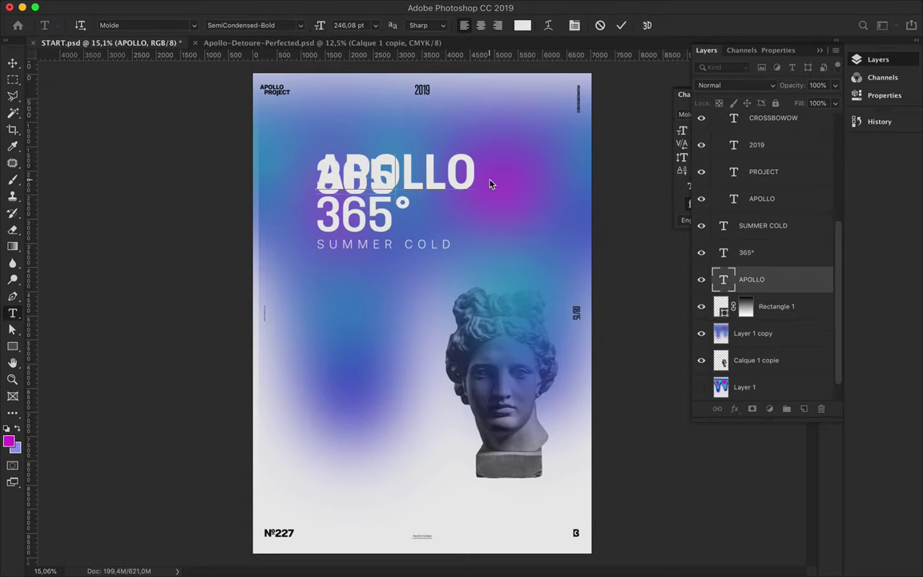
type("365°")
left_click(684, 130)
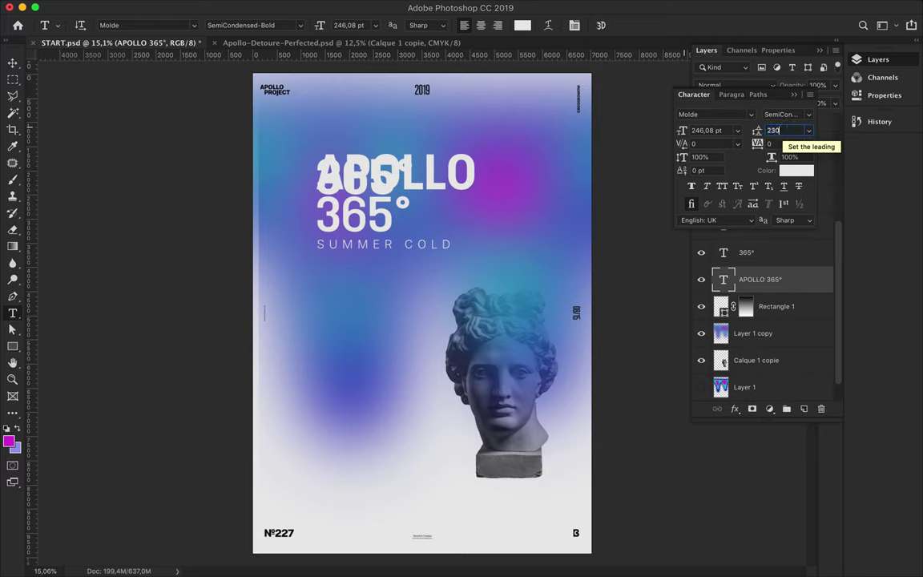
key("Return")
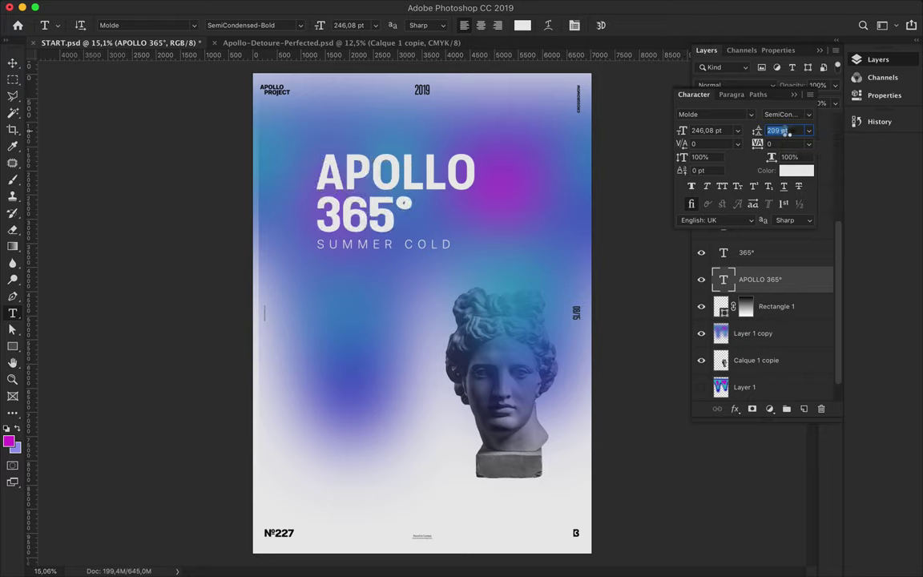
left_click_drag(761, 251, 820, 408)
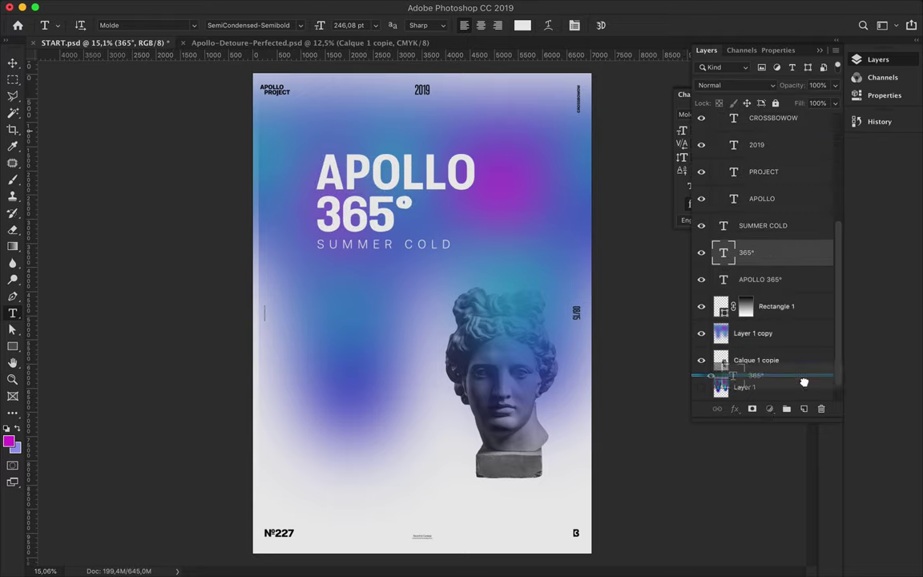
key("v")
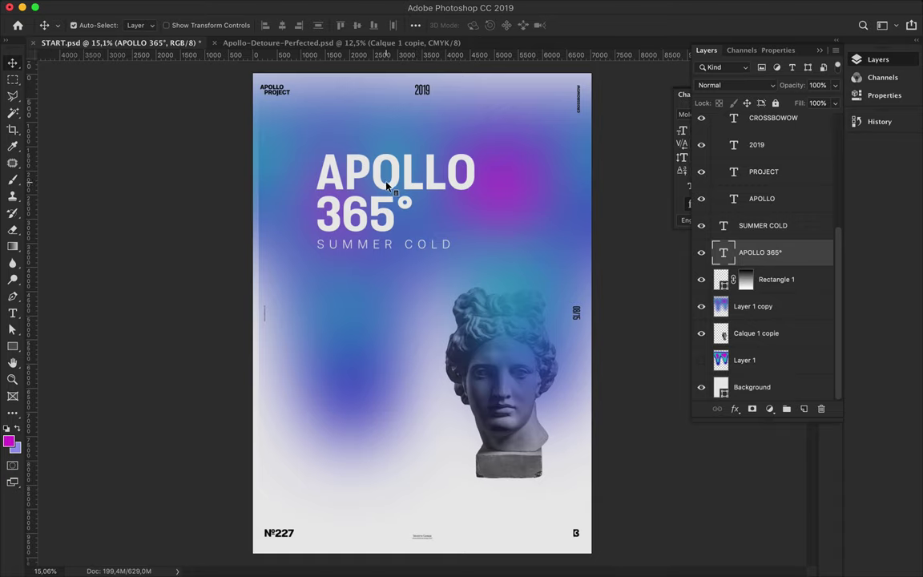
- Set the headline weight to Molde Medium and nudge SUMMER COLD slightly down
double_click(354, 170)
left_click(785, 114)
left_click(793, 280)
left_click(147, 168)
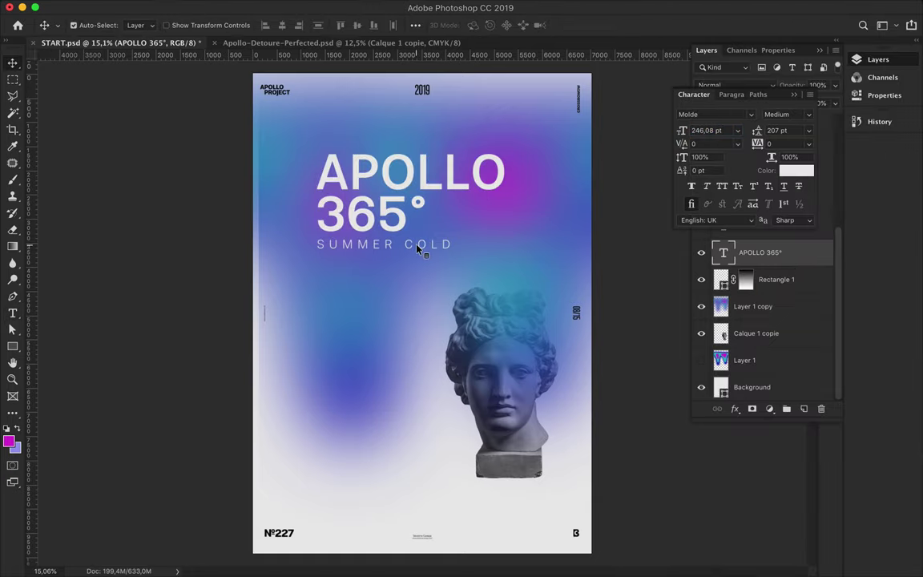
left_click_drag(416, 251, 416, 254)
- Shrink the APOLLO 365° headline to about 91.78% with Free Transform
left_click(396, 218)
key("ctrl+t")
left_click_drag(504, 142, 491, 159)
key("Return")
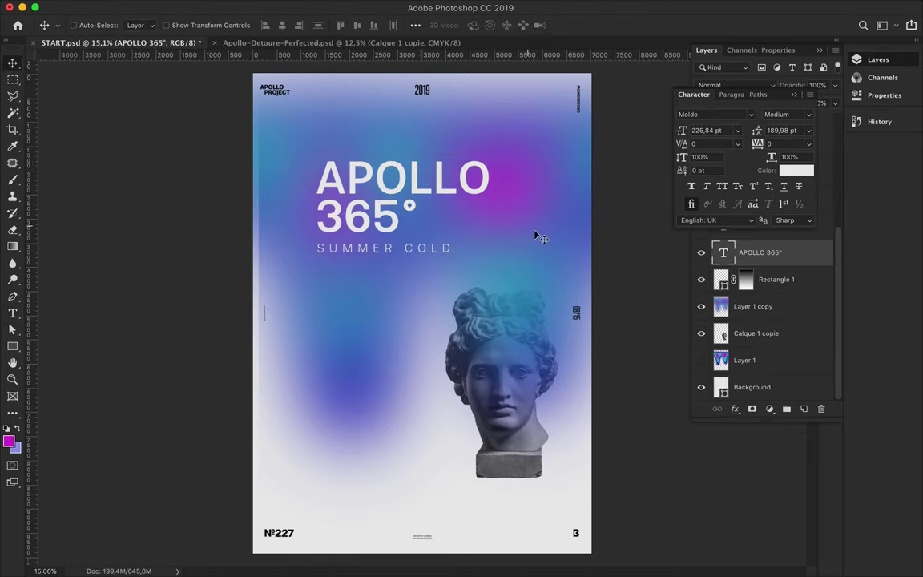
key("u")
left_click(130, 25)
- Draw a tall thin rectangle down the poster and give it a white fill
mouse_move(401, 128)
left_mouse_down()
mouse_move(402, 493)
mouse_move(393, 408)
left_mouse_up()
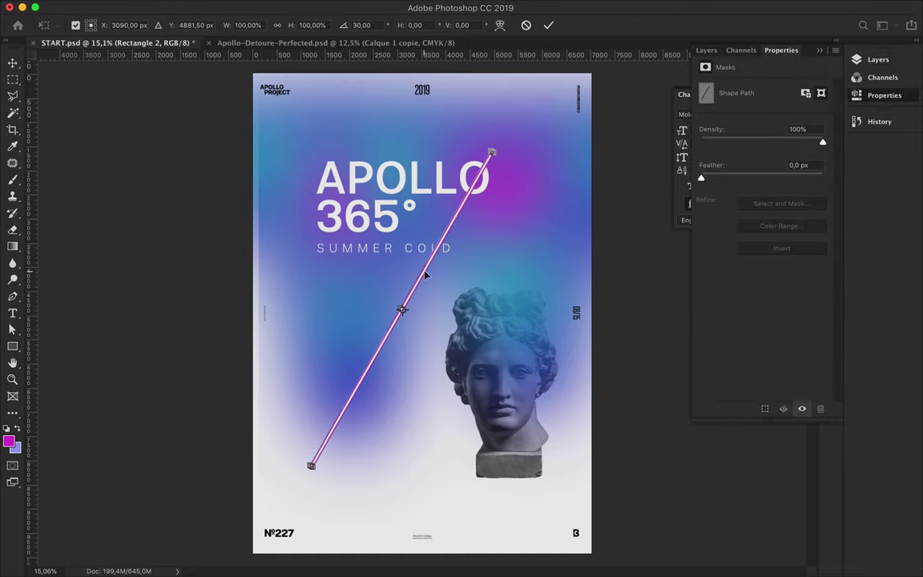
key("Return")
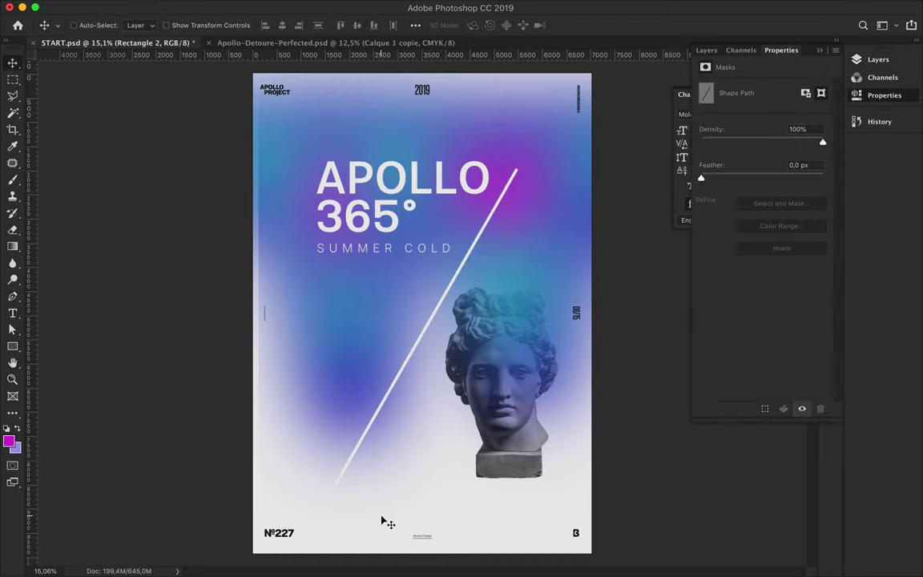
key("i")
left_click(327, 480)
key("u")
left_click(130, 24)
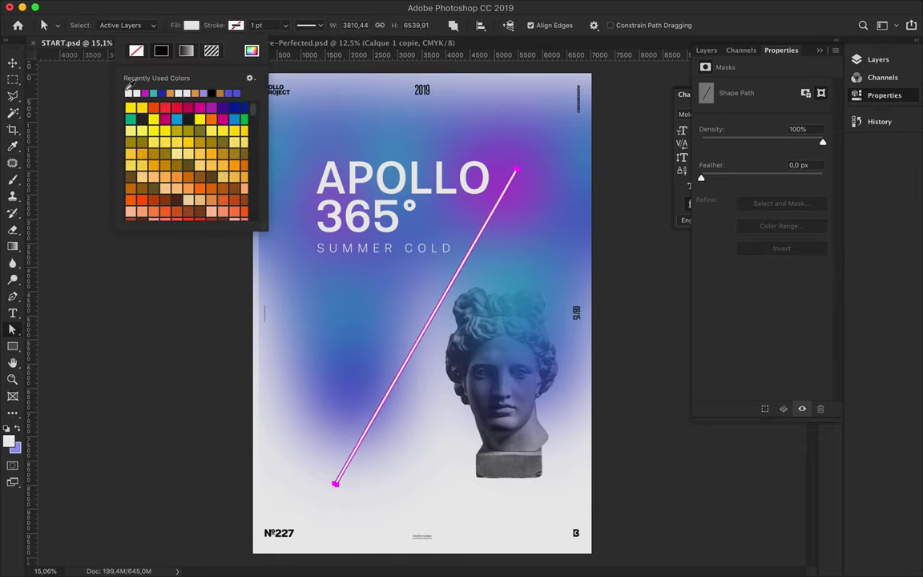
- Move the diagonal line down-left and shorten it with Free Transform
key("v")
left_click_drag(433, 492, 411, 538)
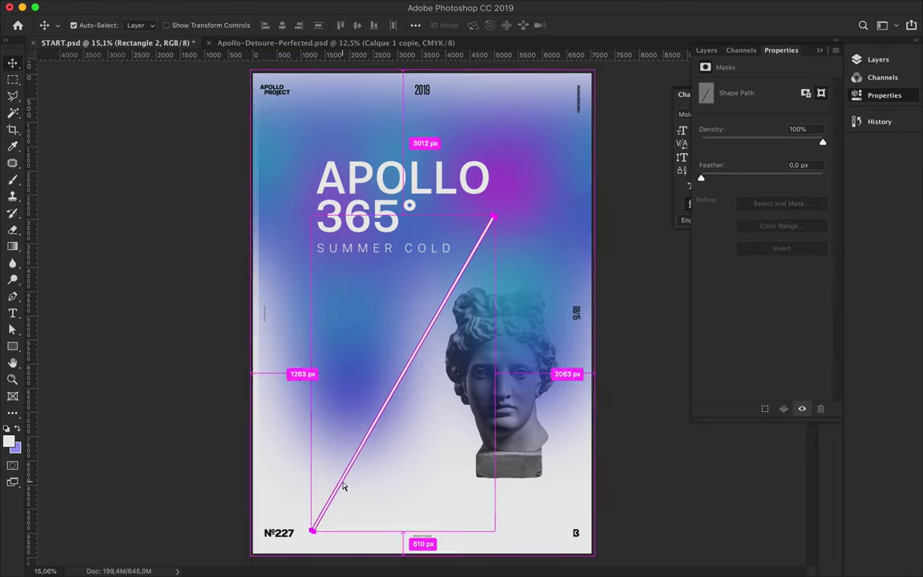
key("ctrl+t")
mouse_move(499, 536)
left_mouse_down()
mouse_move(422, 433)
mouse_move(411, 268)
left_mouse_up()
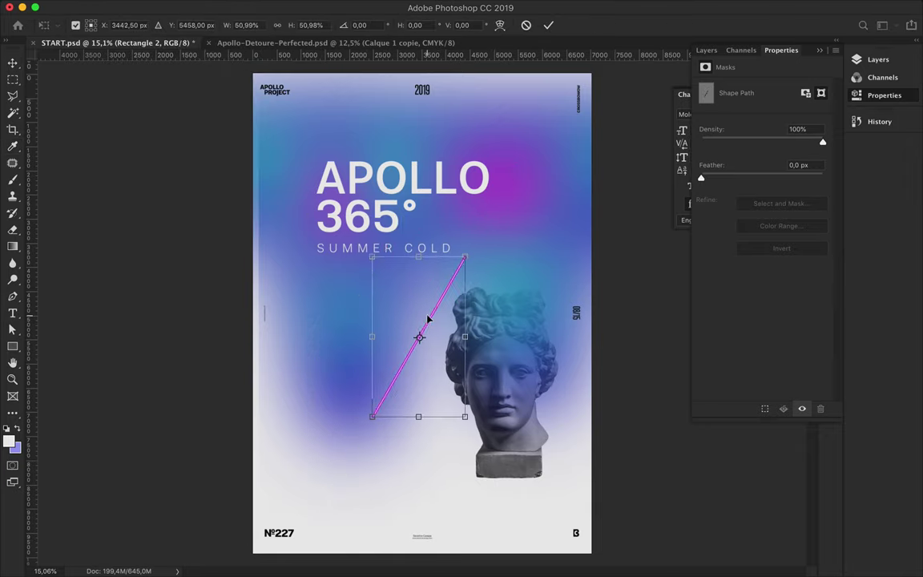
key("Return")
- Drag the line's lower endpoint down-left toward №227 with Direct Selection
key("a")
left_click_drag(360, 412, 329, 469)
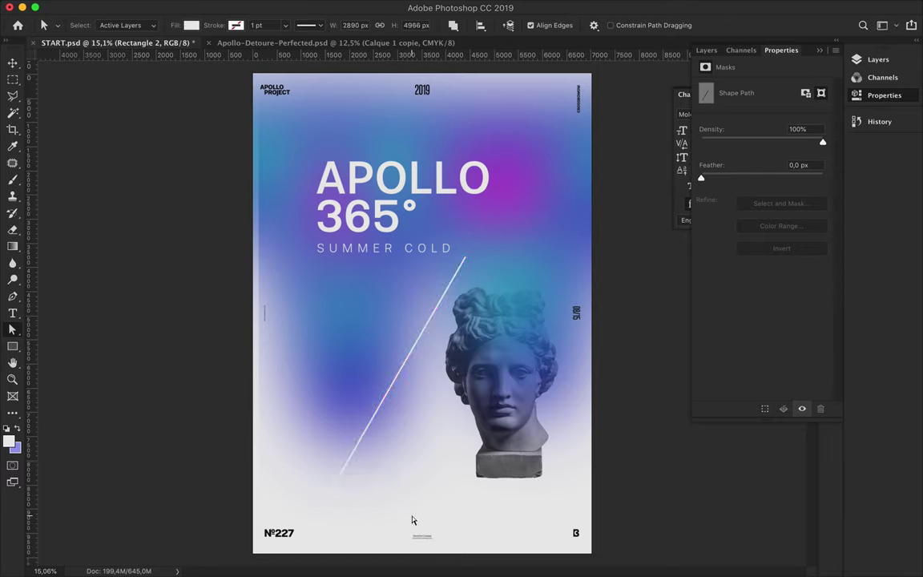
left_click_drag(328, 501, 302, 541)
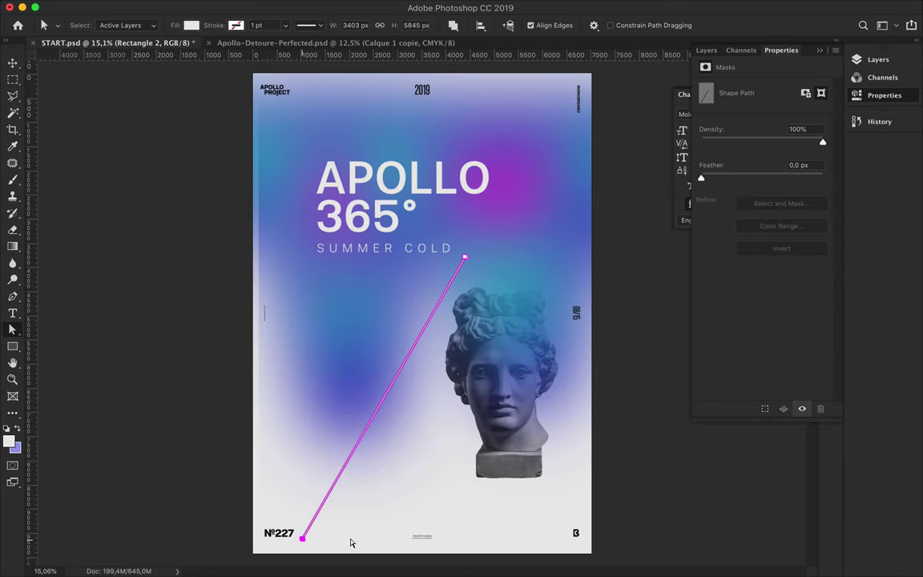
key("v")
left_click(858, 60)
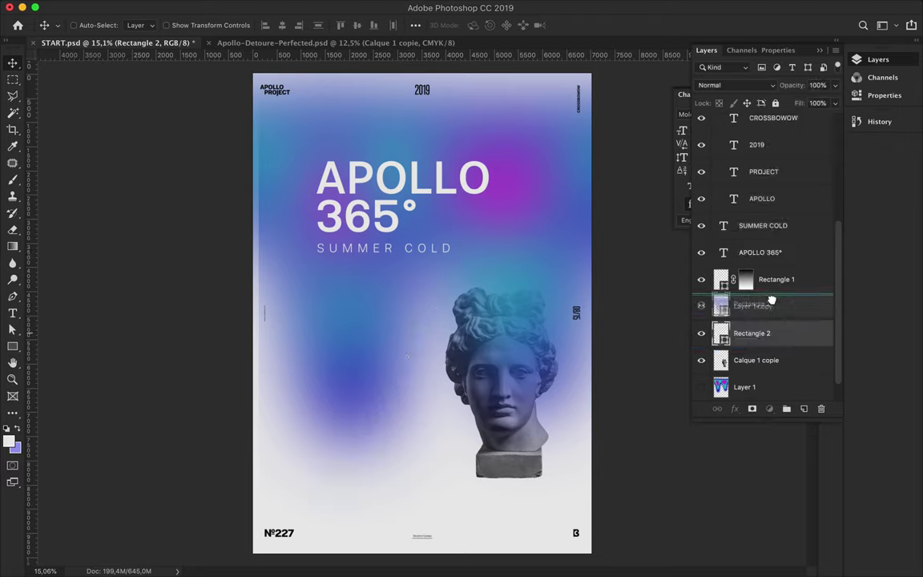
- Duplicate and rasterize the APOLLO 365° headline, setting the copy to Overlay at 76% fill
left_click_drag(761, 252, 741, 240)
right_click(781, 255)
left_click(685, 448)
left_click_drag(799, 102, 729, 108)
left_click(735, 85)
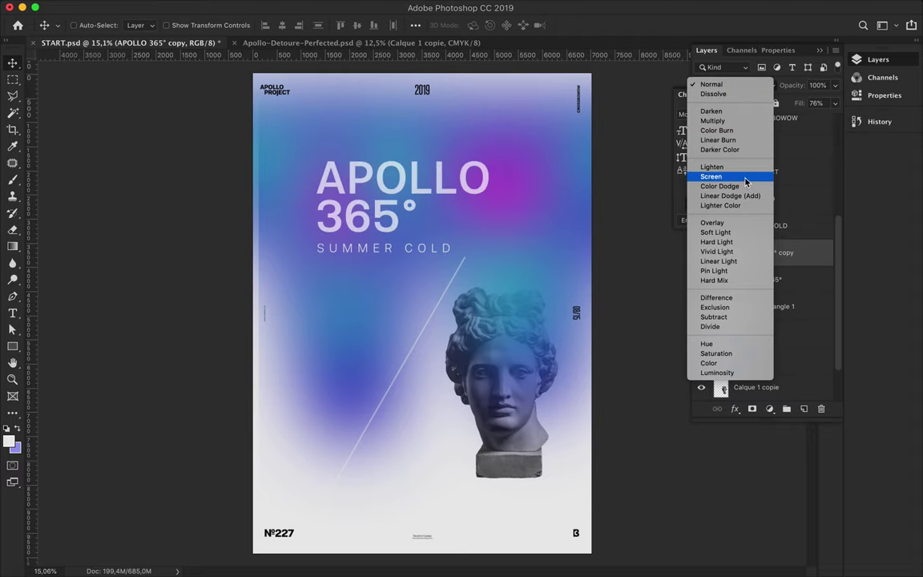
left_click(741, 225)
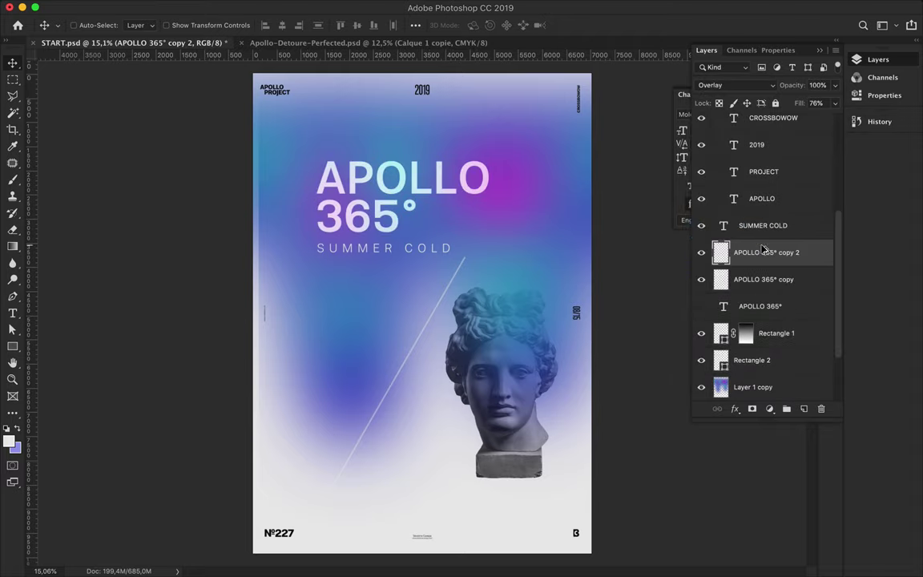
- Apply Add Noise to the rasterized title copy
left_click(316, 7)
left_click(516, 196)
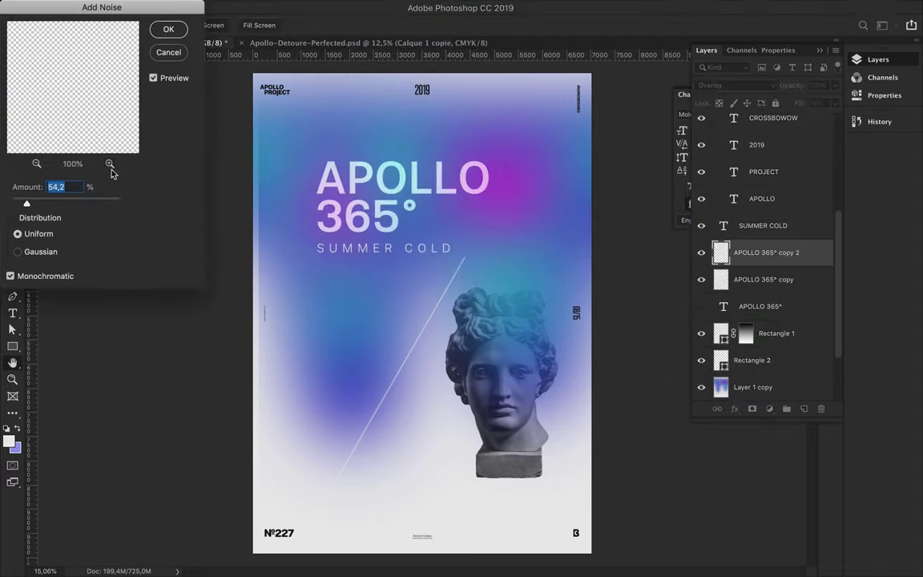
left_click(37, 164)
left_click(37, 164)
left_click(37, 163)
left_click(36, 163)
left_click(37, 164)
left_click(160, 30)
scroll(405, 168, "up", 5)
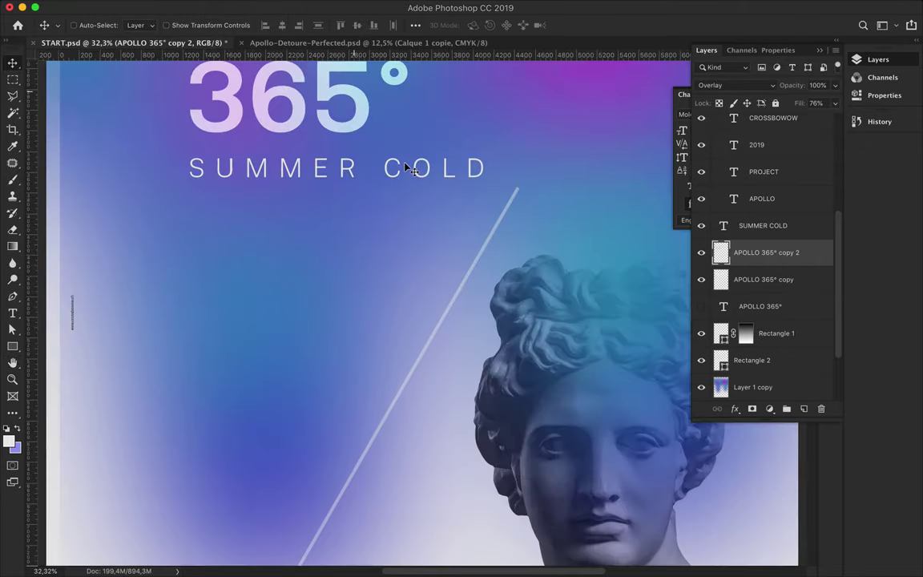
scroll(409, 168, "up", 3)
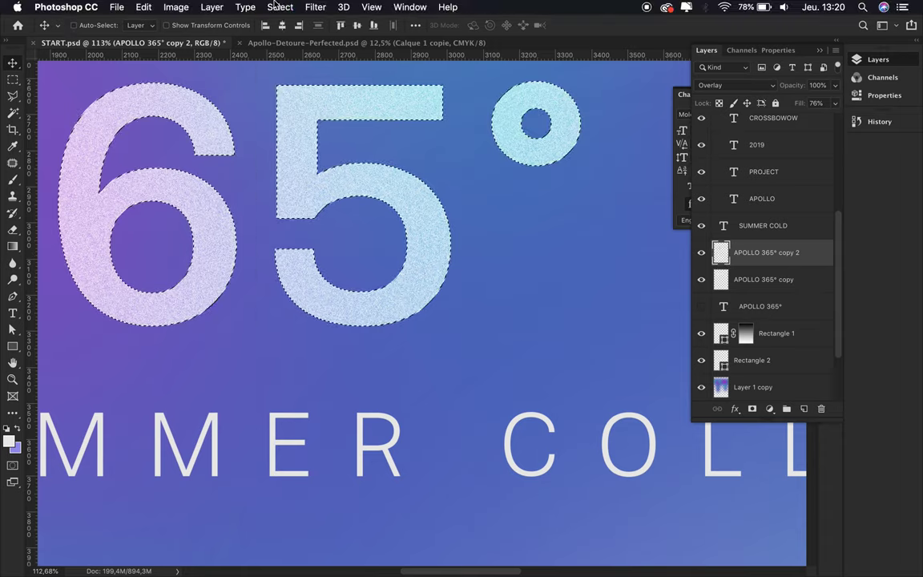
- Soften the noisy copy with Gaussian Blur and set it to Pin Light at 37% fill
left_click(315, 8)
left_click(540, 208)
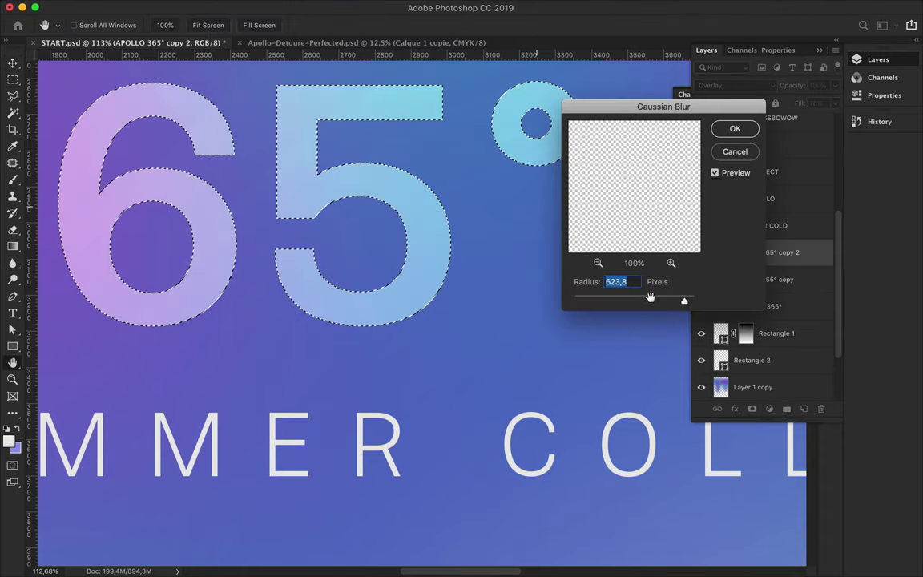
left_click_drag(685, 303, 602, 300)
left_click(735, 128)
left_click_drag(834, 103, 795, 120)
left_click(735, 85)
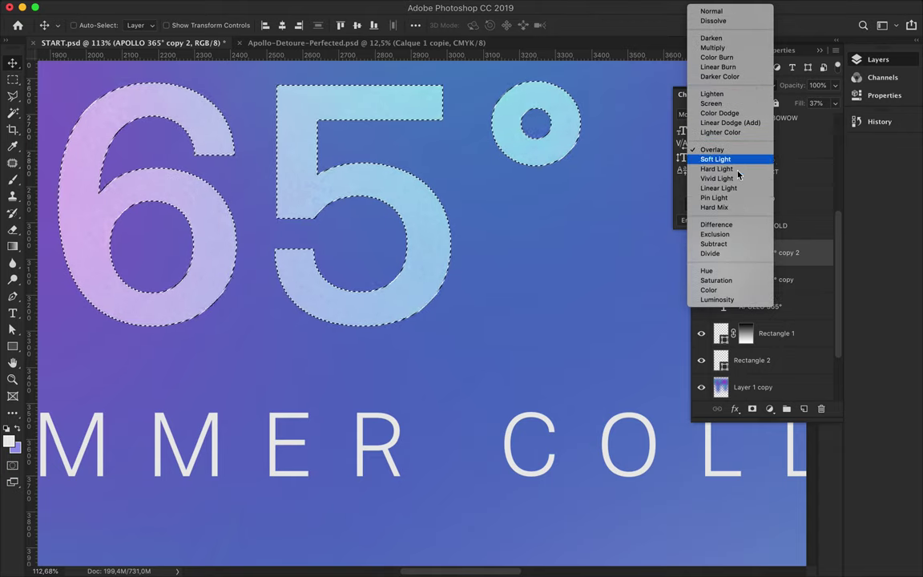
left_click(735, 198)
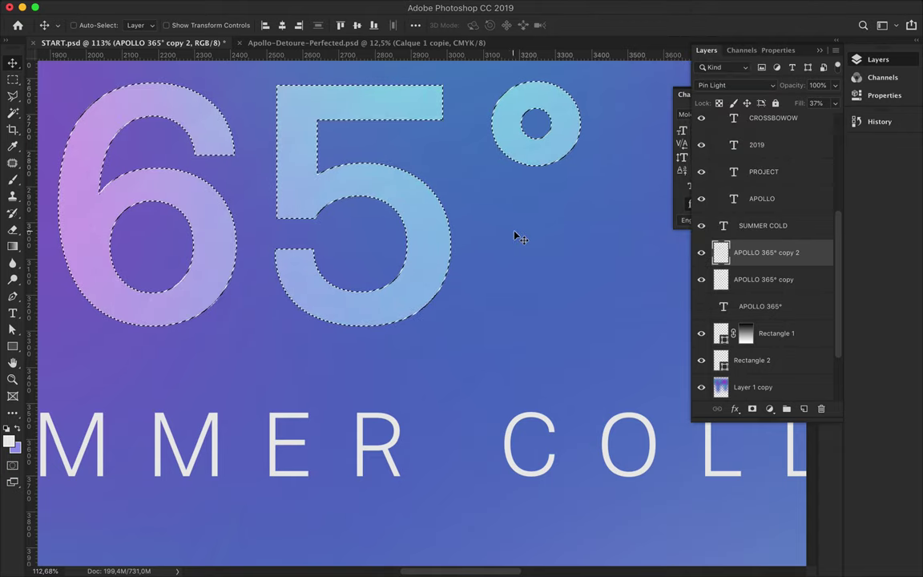
- Duplicate the noisy title copy again and set it to Hard Light at 34% fill
key("m")
key("ctrl+d")
scroll(532, 213, "down", 3)
scroll(546, 189, "down", 3)
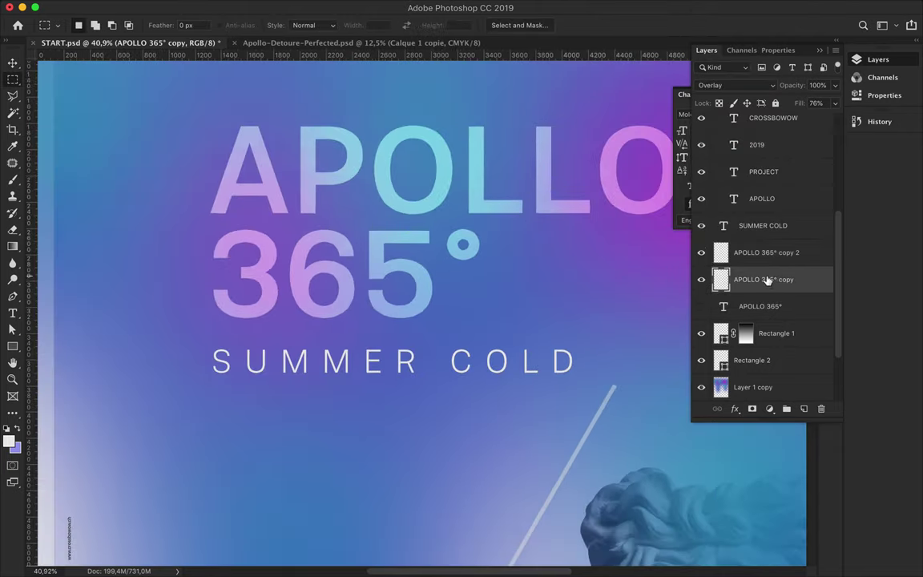
left_click_drag(769, 278, 769, 294)
left_click(735, 84)
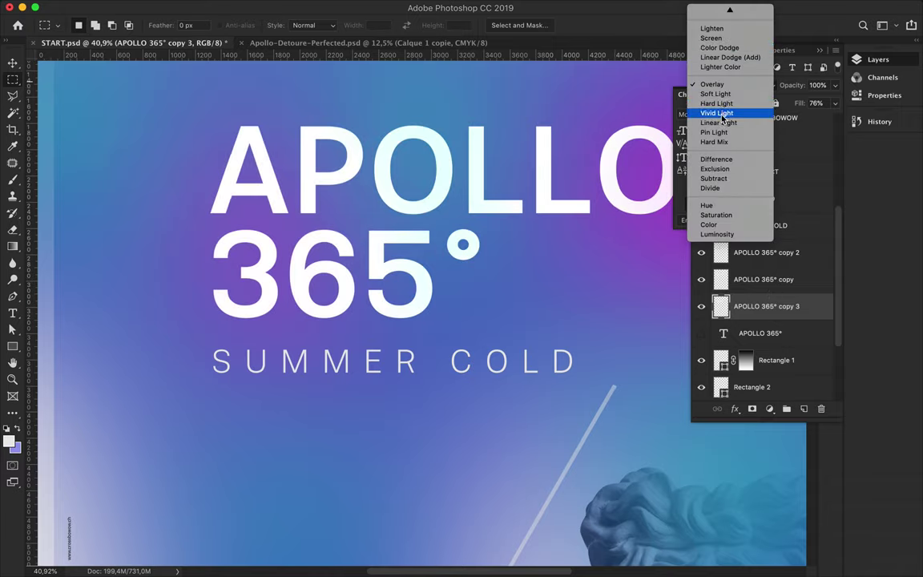
left_click(721, 99)
left_click_drag(814, 104, 800, 120)
key("v")
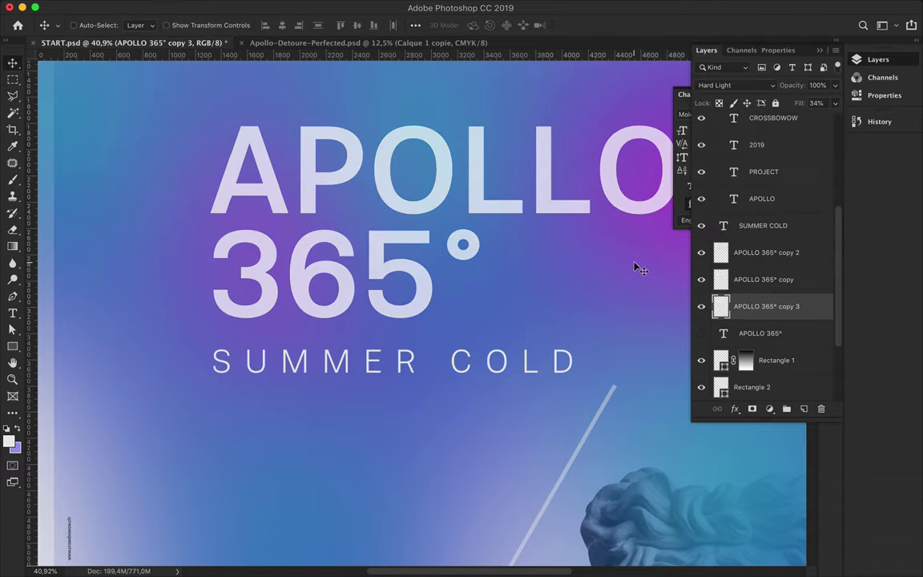
key("ctrl+0")
left_click(374, 241)
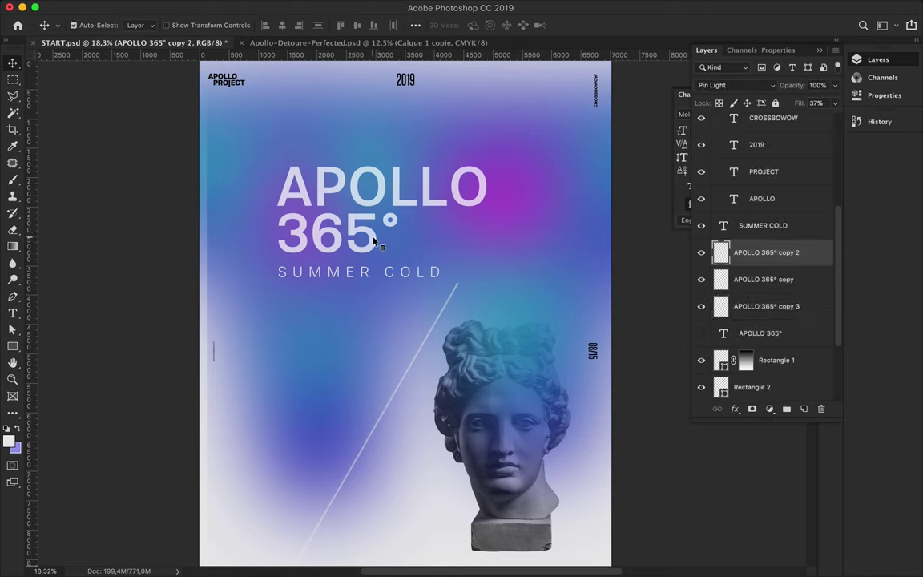
- Select the three title copies and realign the title block and diagonal line against the grid
left_click(374, 241, "shift")
left_click(355, 269, "shift")
left_click_drag(355, 232, 329, 234)
key("ctrl+semicolon")
left_click_drag(364, 275, 365, 269)
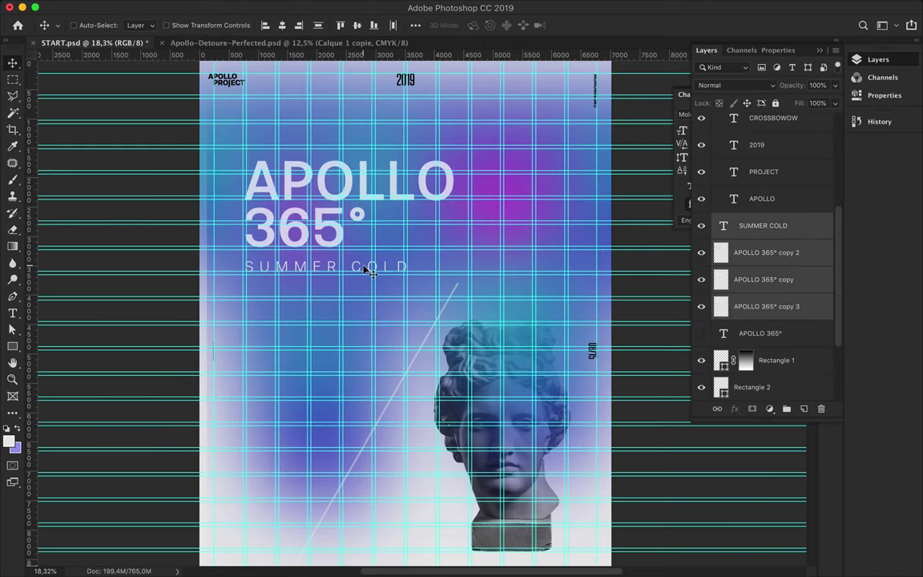
left_click_drag(431, 329, 412, 318)
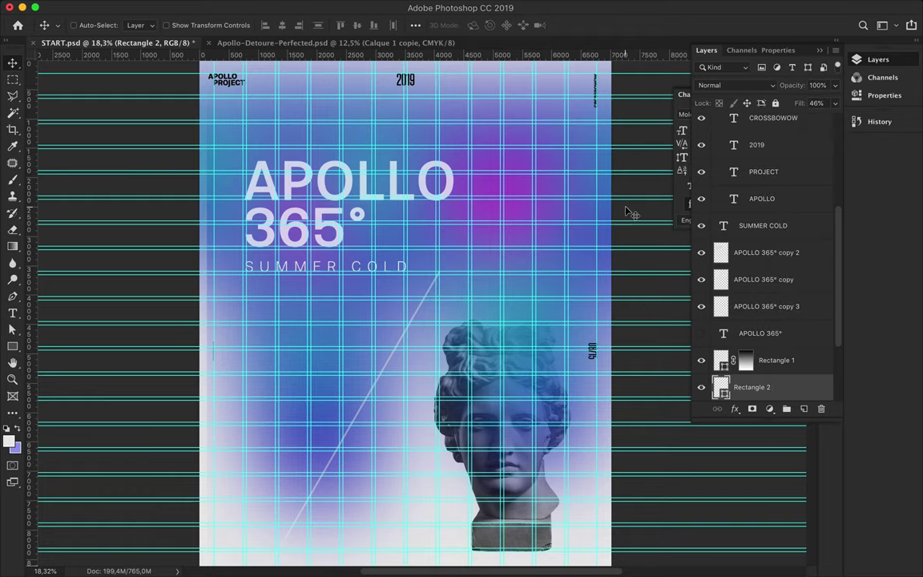
key("ctrl+semicolon")
- Group the three APOLLO 365° copies, move the group lower, and reposition the diagonal line
scroll(479, 323, "down", 2)
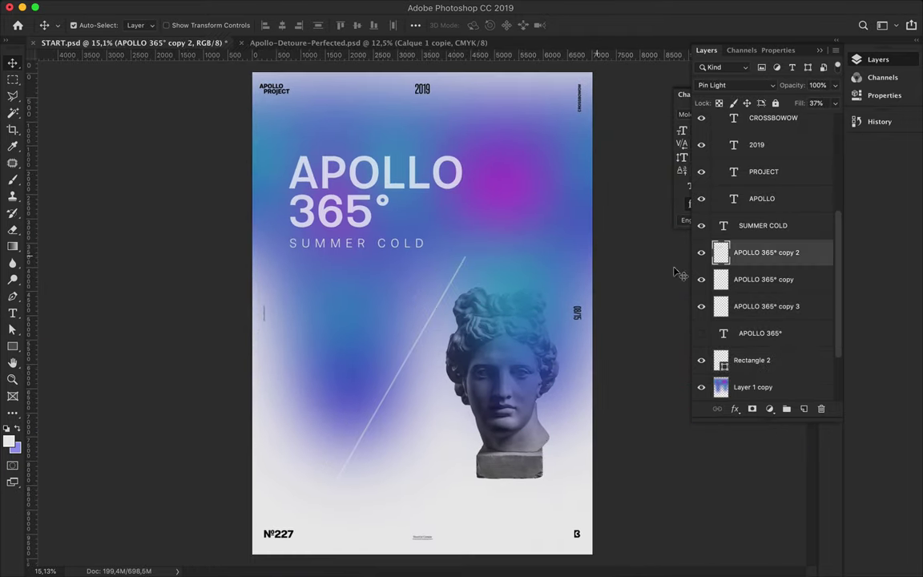
left_click(786, 409)
left_click_drag(391, 223, 353, 261)
left_click_drag(398, 321, 401, 378)
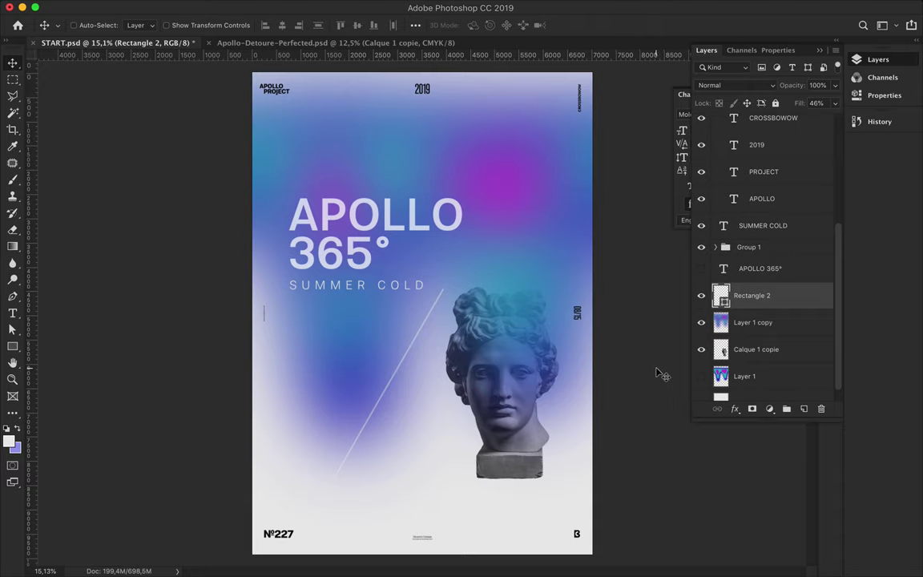
- Duplicate Layer 1 copy and Liquify-twirl the magenta and lower-left blue orbs into rings
left_click(753, 322)
key("super+j")
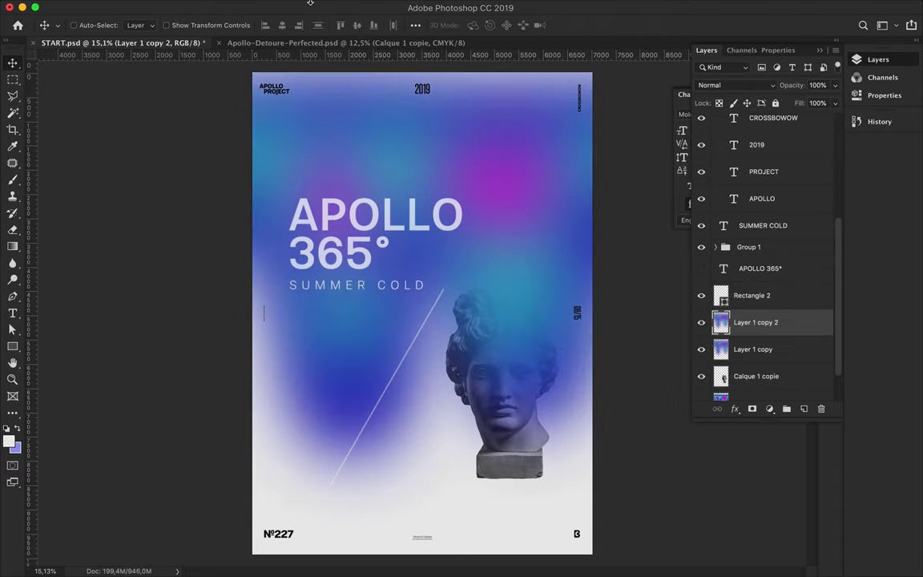
left_click(315, 8)
left_click(344, 85)
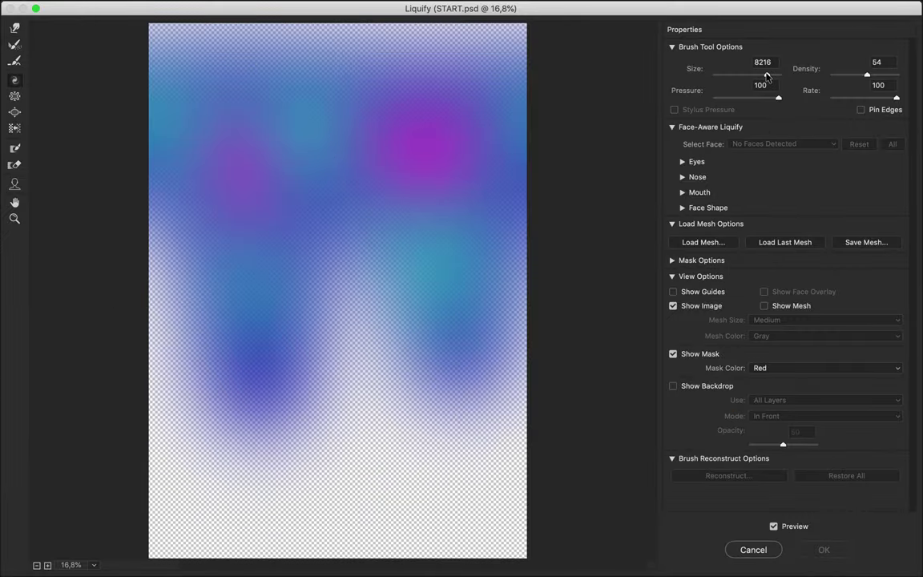
left_click_drag(392, 144, 408, 150)
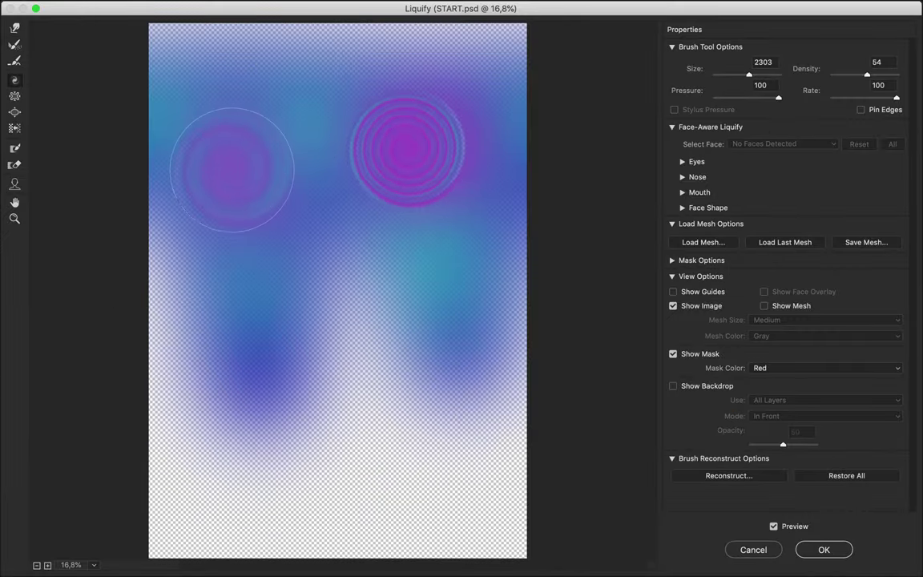
left_click_drag(257, 346, 260, 345)
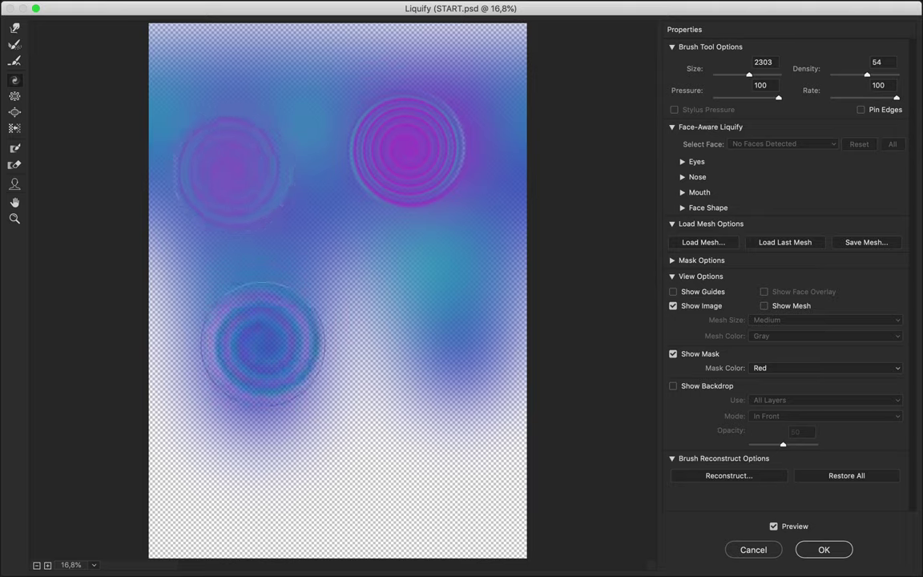
key("Return")
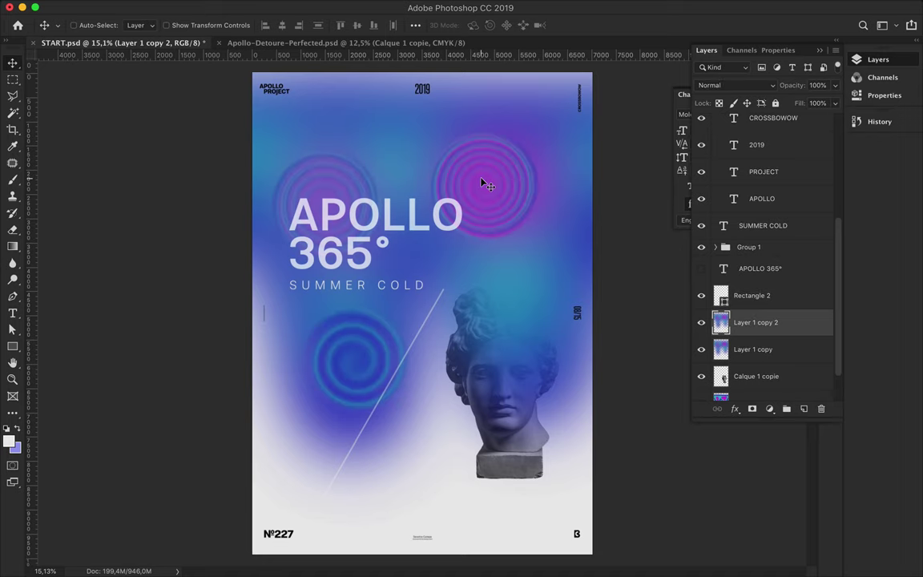
- Circle-select the upper-right swirl and copy it onto its own layer
key("m")
left_click_drag(490, 170, 575, 228)
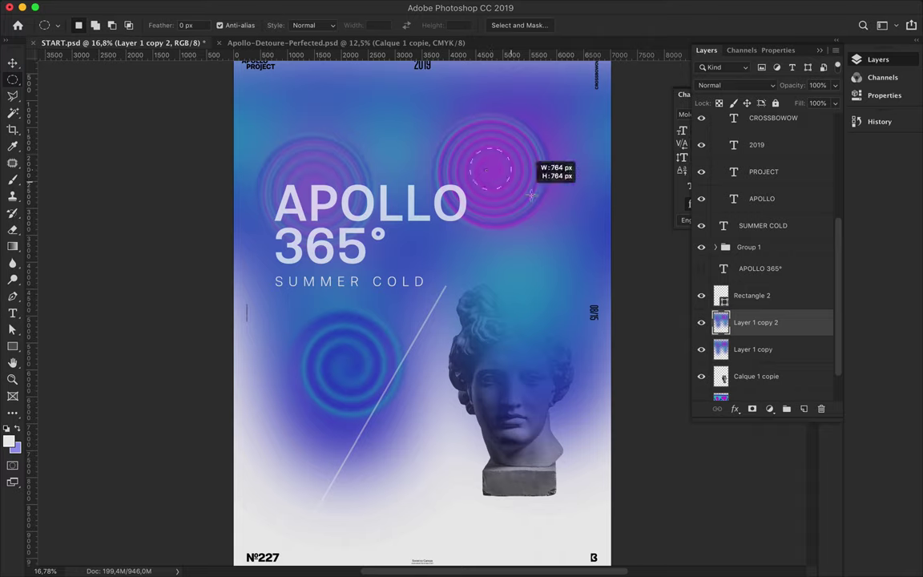
left_click_drag(492, 171, 555, 232)
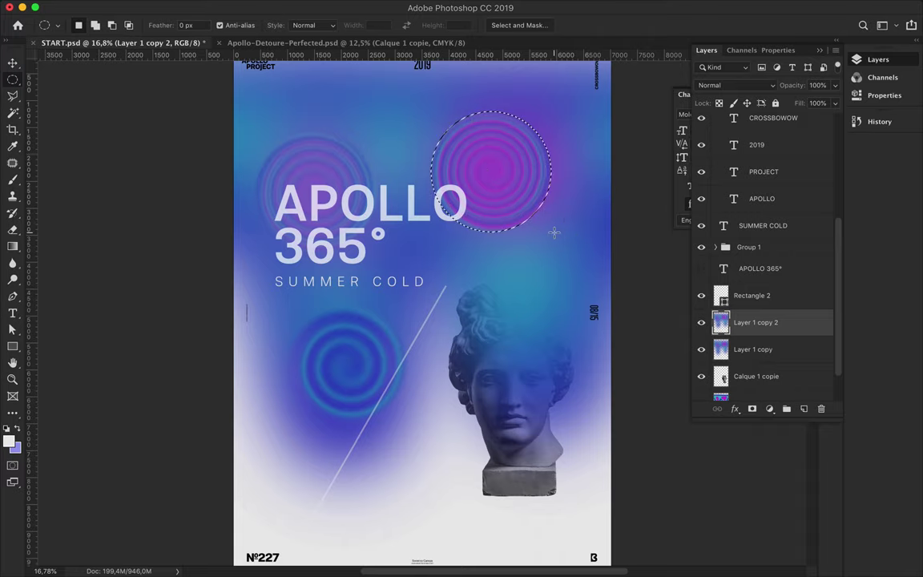
key("ctrl+j")
key("v")
left_click(757, 350)
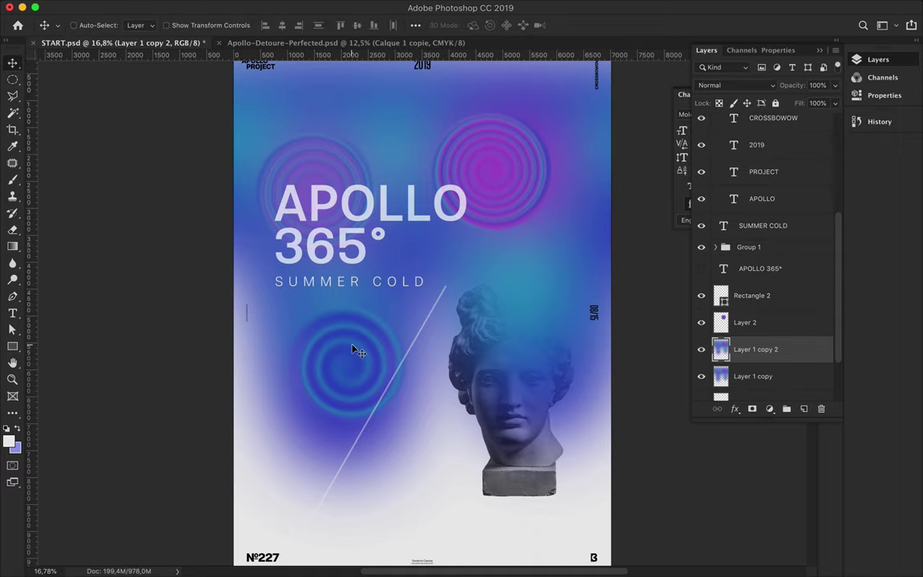
- Copy the lower-left swirl to its own layer and delete the full swirled backdrop
key("m")
left_click_drag(347, 366, 404, 422)
key("ctrl+j")
key("Delete")
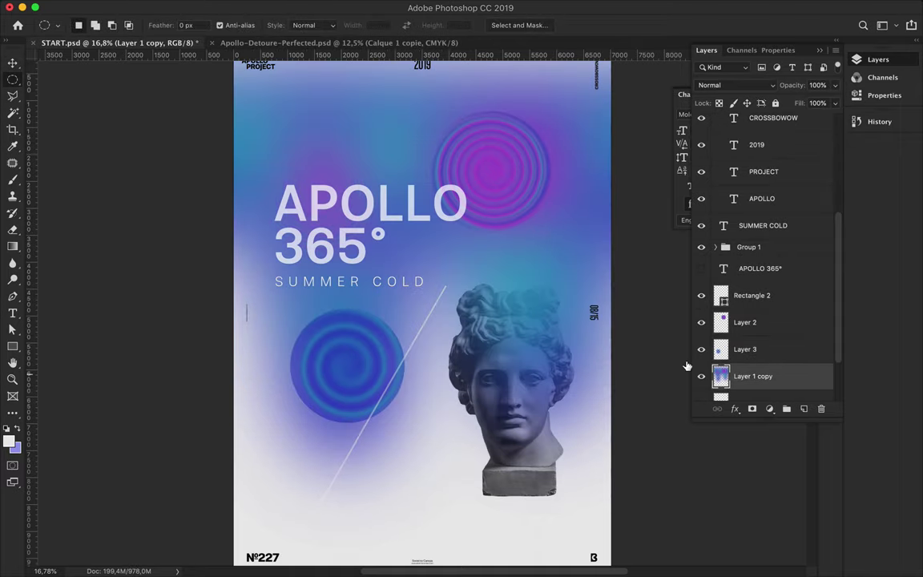
key("v")
- Apply Gaussian Blur to the upper-right magenta swirl on Layer 2
left_click(757, 322)
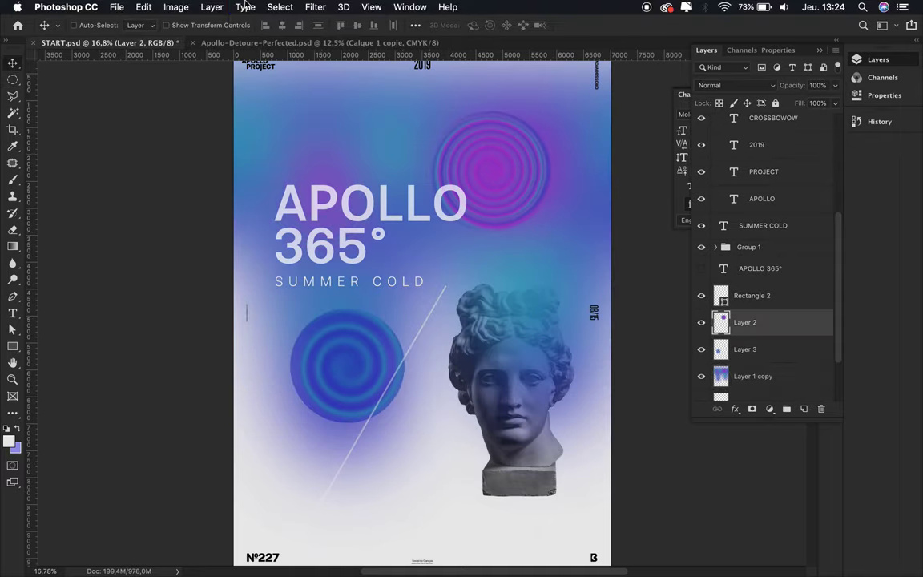
left_click(245, 7)
left_click(523, 216)
left_click_drag(590, 301, 638, 300)
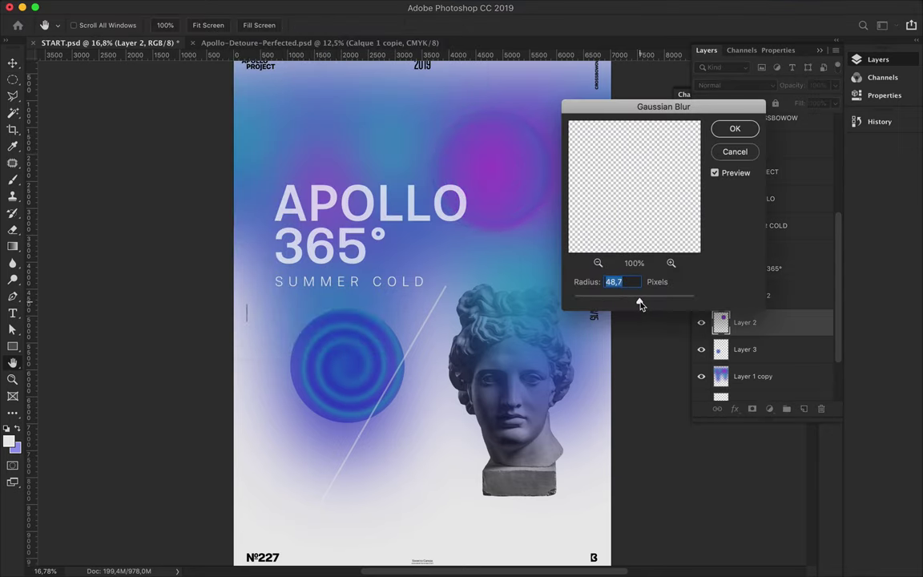
key("Return")
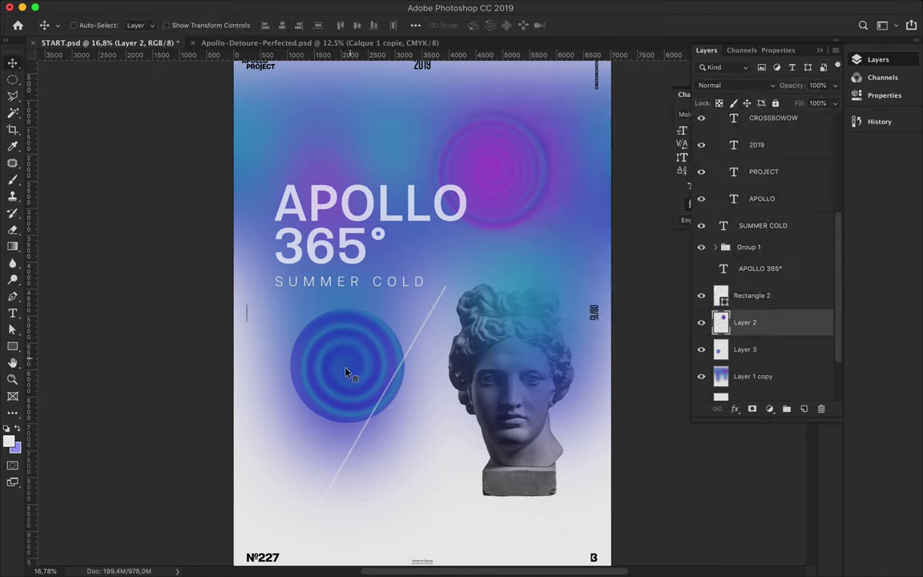
left_click(745, 349)
left_click(372, 7)
left_click(335, 26)
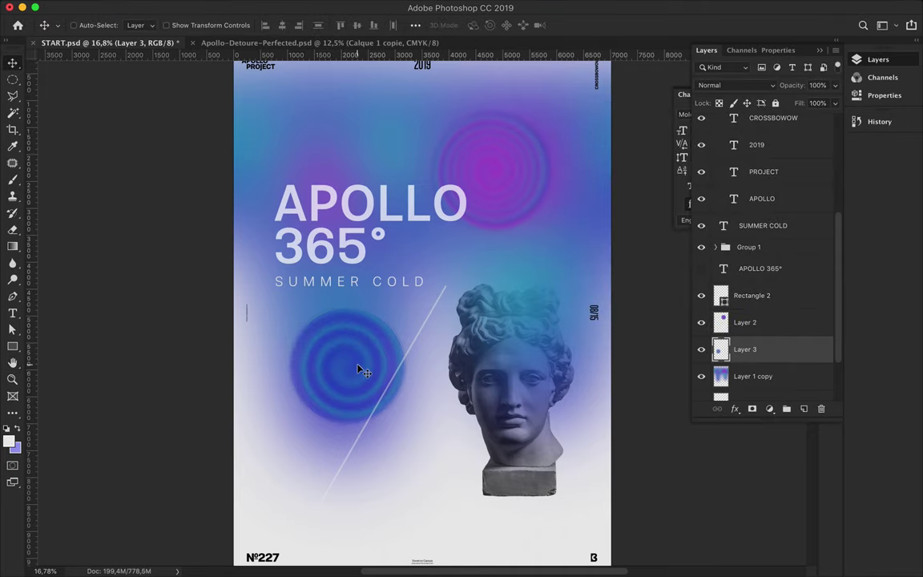
- Move the blue orb to the top and the pink circle beside the statue, and reorder Layers 2 and 3
left_click_drag(373, 382, 376, 156)
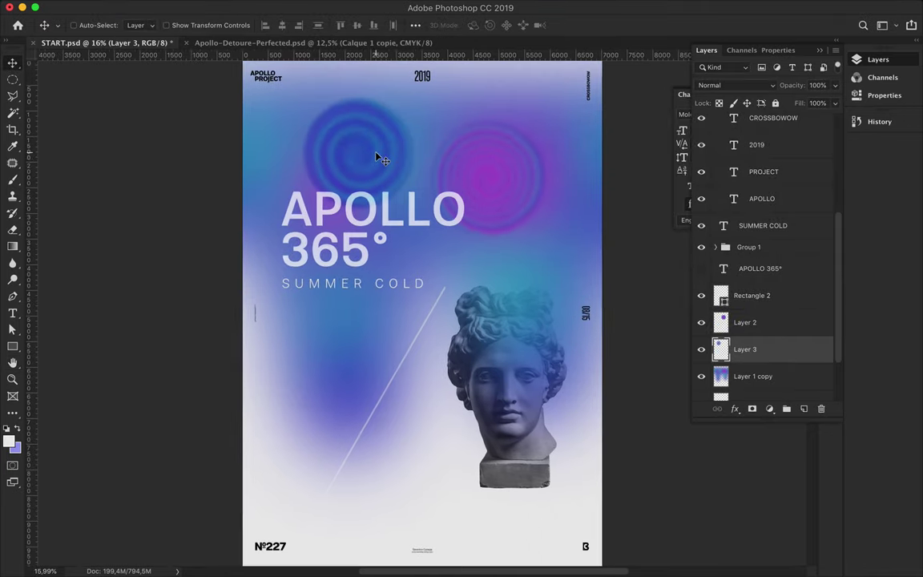
left_click_drag(519, 182, 437, 362)
left_click_drag(745, 322, 745, 364)
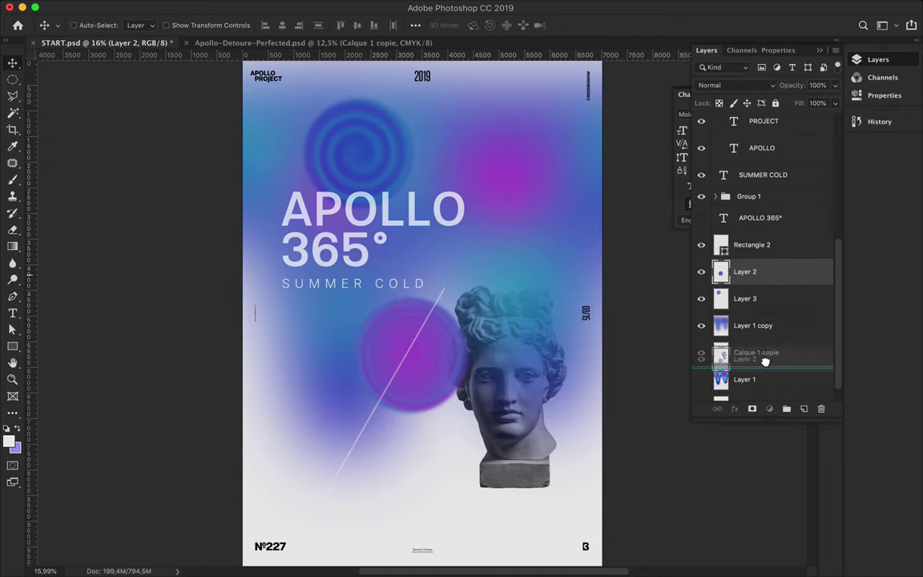
left_click(745, 272)
left_click_drag(371, 165, 527, 163)
left_click_drag(745, 271, 745, 319)
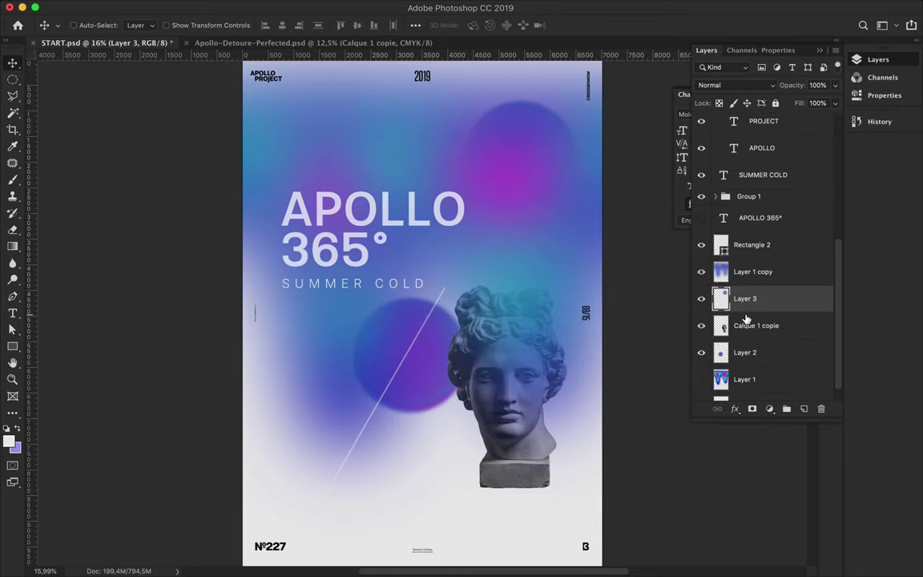
scroll(547, 130, "up", 3)
scroll(547, 130, "down", 3)
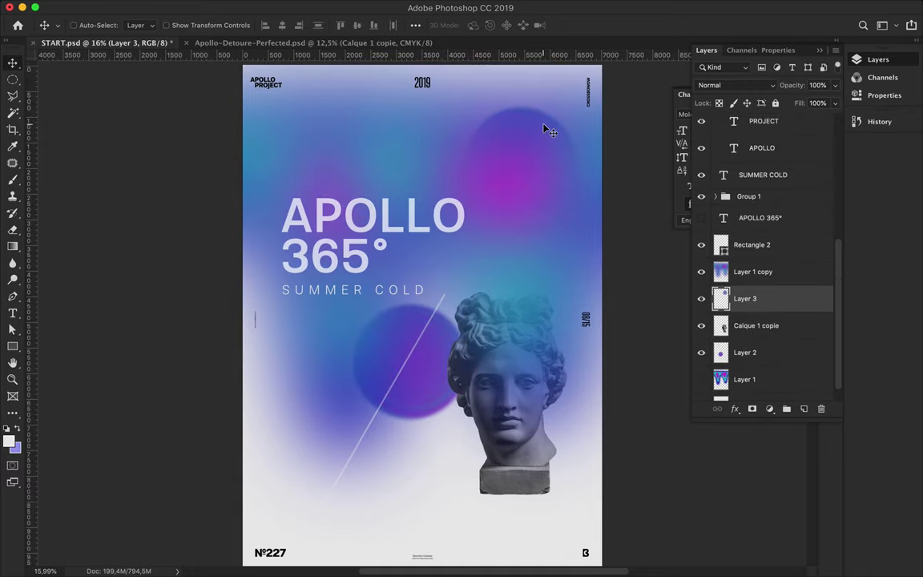
- Move the statue down 217 px and the purple circle to the poster's bottom edge
left_click(753, 271)
left_click(756, 325)
left_click_drag(536, 350, 536, 360)
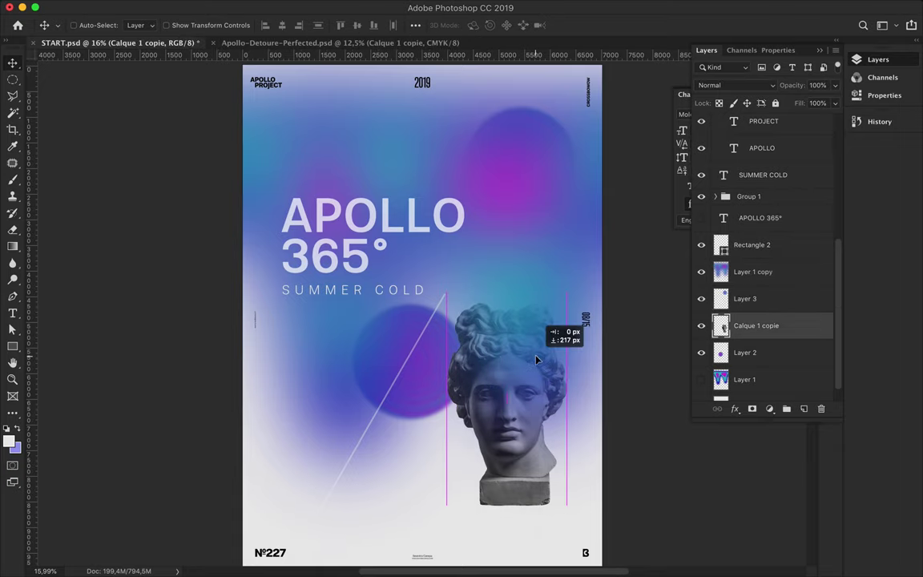
left_click(753, 272)
left_click(744, 352)
left_click_drag(457, 407, 551, 563)
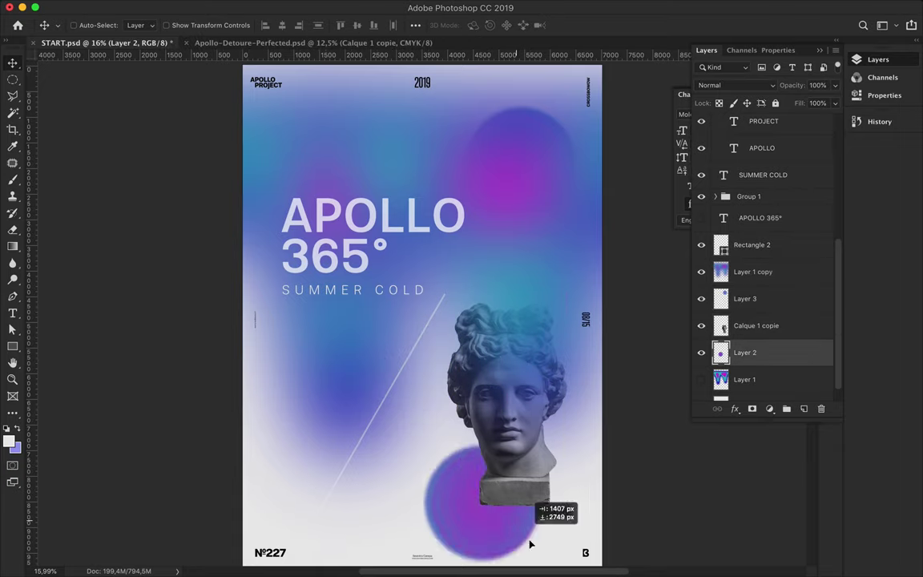
- Shift the blue blob to the poster's left edge and nudge both orbs slightly
left_click(745, 298)
mouse_move(453, 140)
left_mouse_down()
mouse_move(184, 228)
mouse_move(477, 222)
left_mouse_up()
scroll(183, 228, "down", 1)
left_click(745, 352, "super")
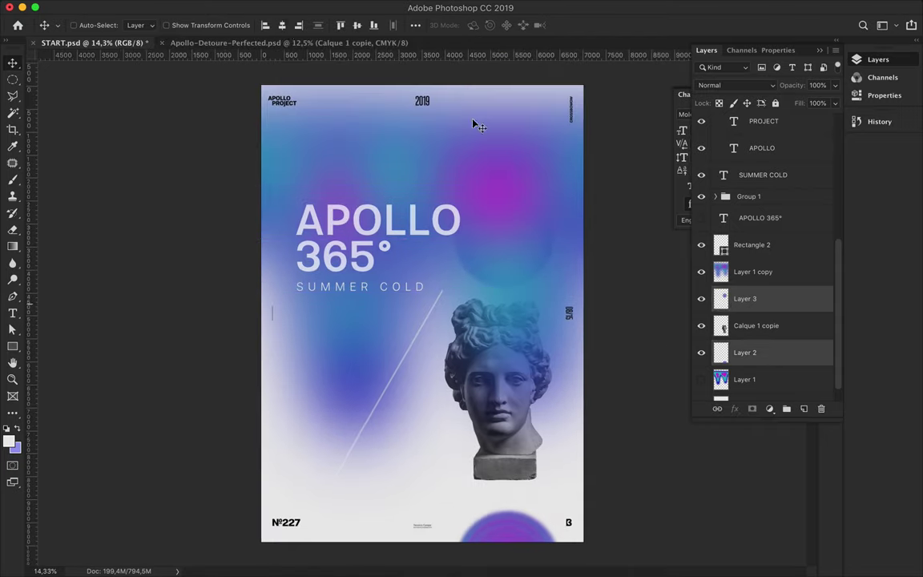
left_click_drag(581, 240, 513, 251)
left_click(500, 432, "super")
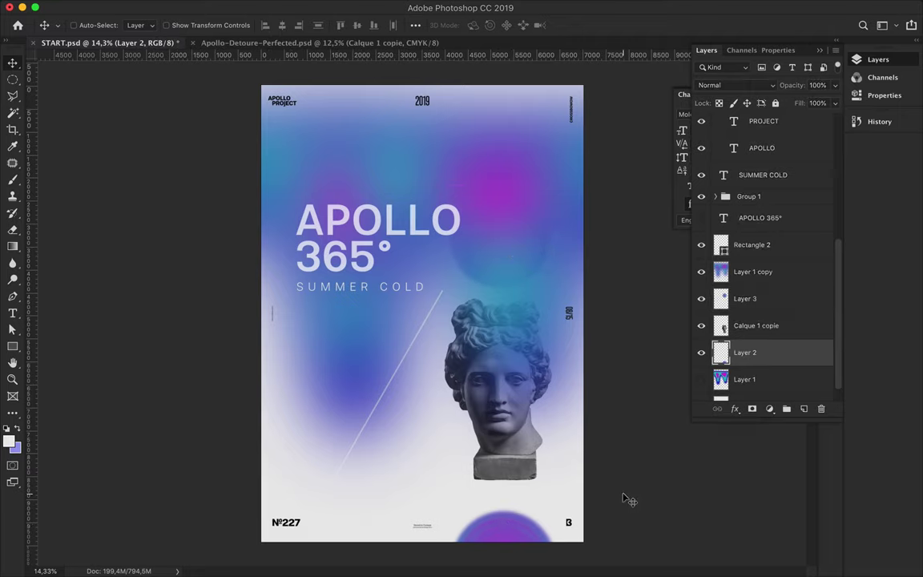
left_click(336, 475, "super")
- Duplicate the thin line (Rectangle 2) and rotate the copy to horizontal
left_click_drag(340, 474, 320, 271)
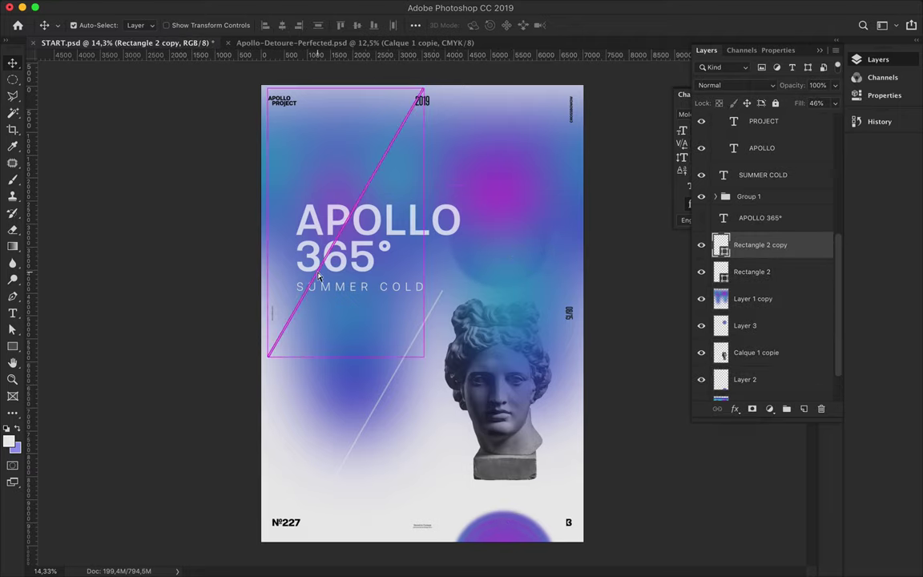
key("super+t")
left_click_drag(427, 80, 473, 322)
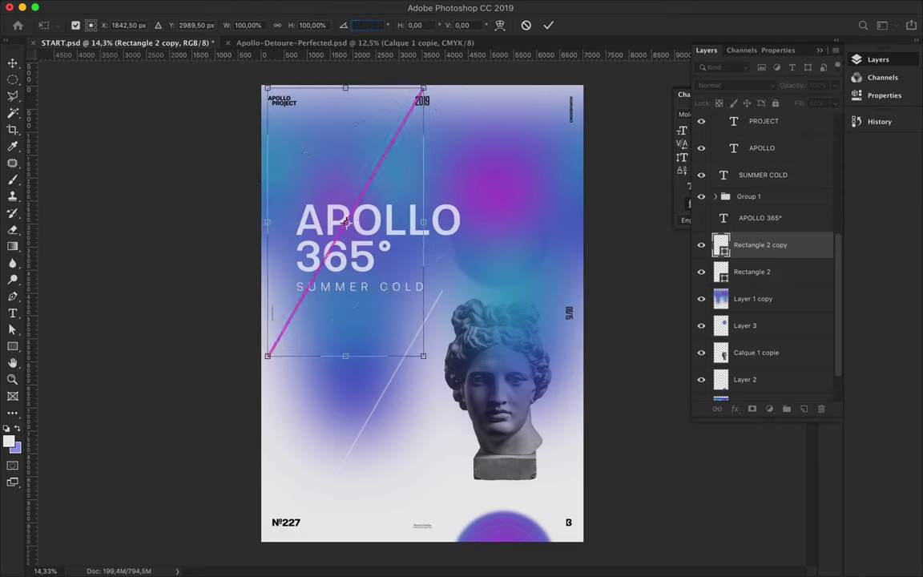
type("97,4")
key("Return")
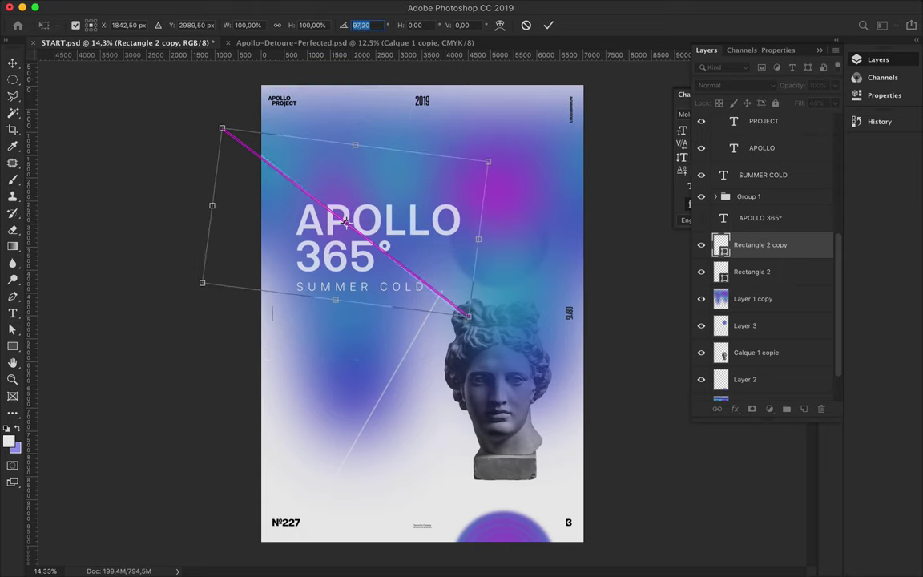
type("61")
key("Down")
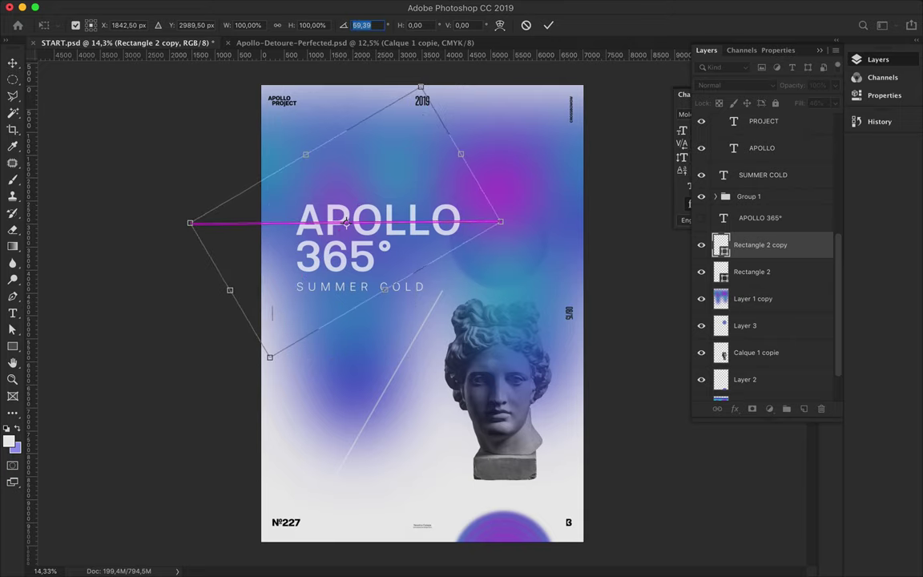
scroll(308, 144, "up", 5)
key("Return")
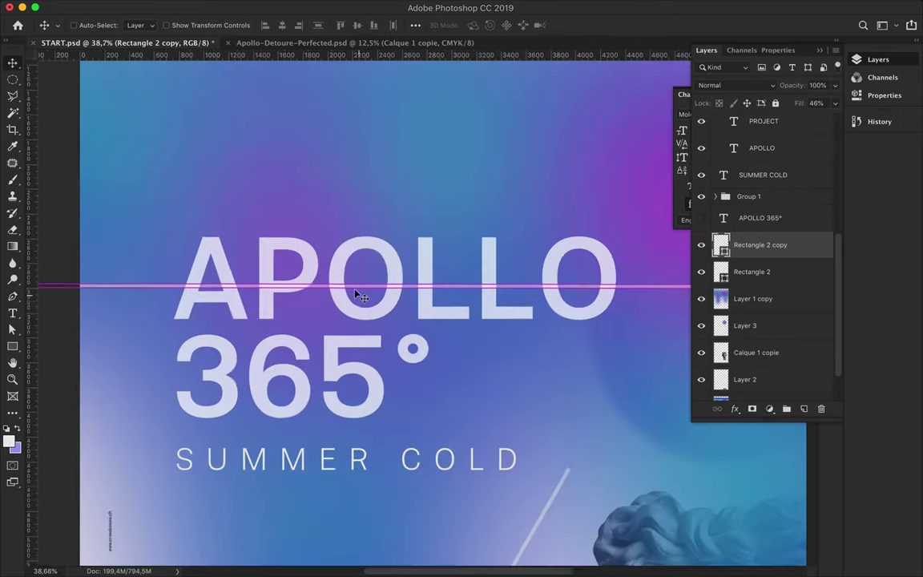
scroll(359, 295, "down", 1)
scroll(358, 295, "down", 1)
- Shorten the horizontal line and place it just above the APOLLO 365° headline
key("ctrl+t")
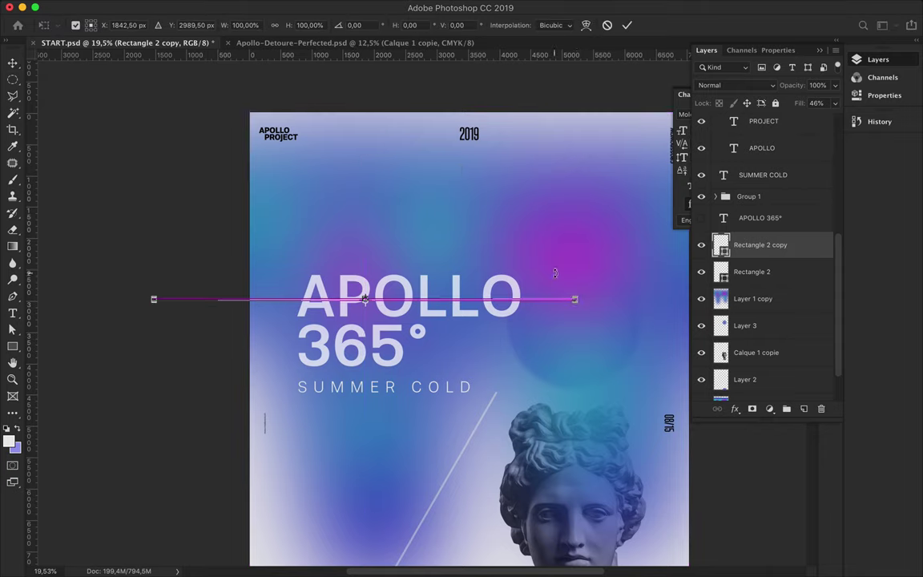
left_click_drag(577, 298, 247, 299)
left_click_drag(304, 299, 449, 253)
left_click_drag(392, 254, 519, 255)
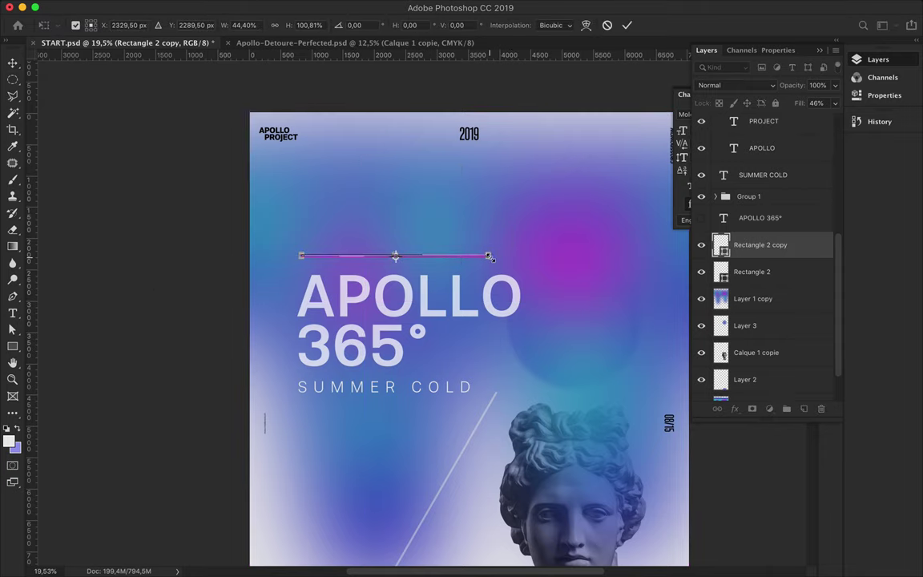
key("Return")
scroll(513, 252, "down", 2)
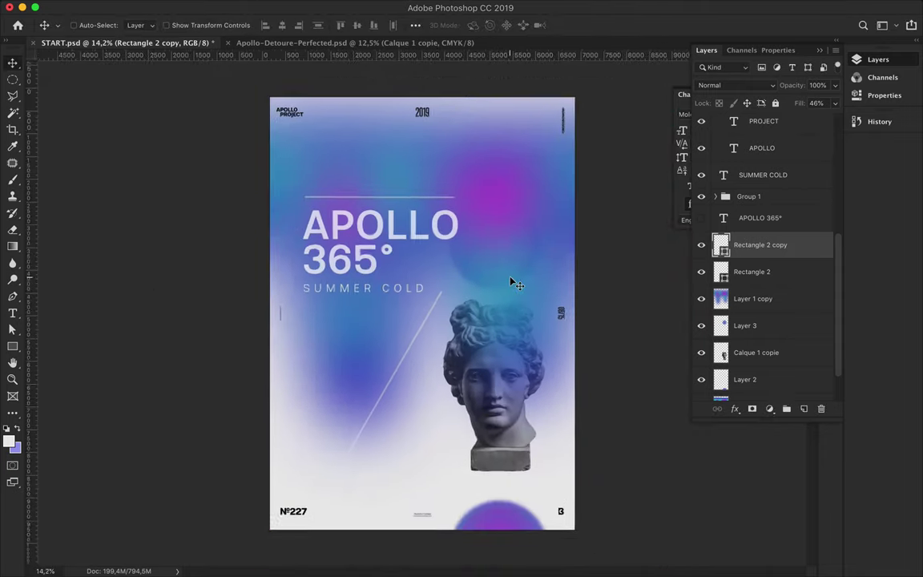
left_click(408, 210)
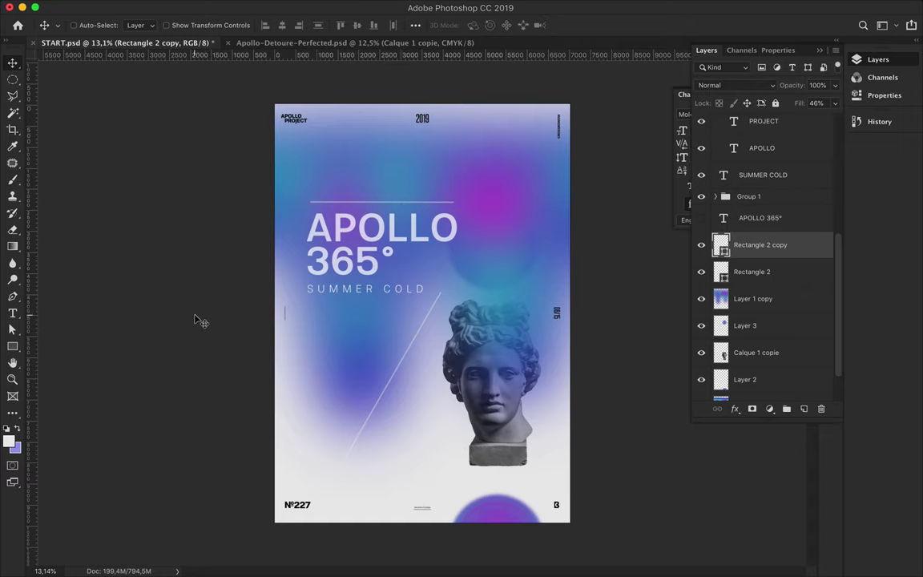
scroll(196, 320, "down", 1)
- Hide Rectangle 2 copy and duplicate the Layer 1 copy backdrop
left_click(701, 245)
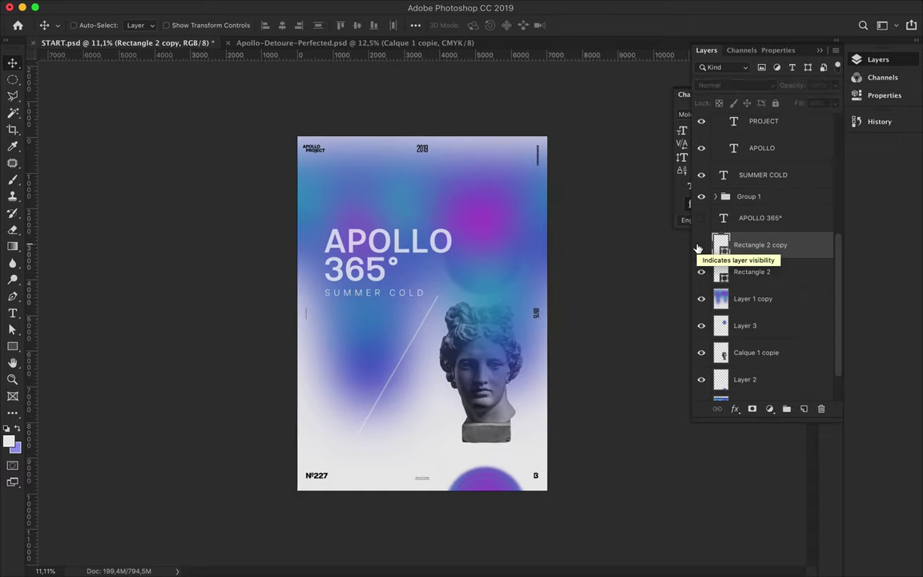
left_click(753, 298)
key("ctrl+j")
- Apply a 90°, 2000-pixel Motion Blur to the duplicated backdrop
left_click(314, 6)
left_click(517, 232)
left_click(314, 7)
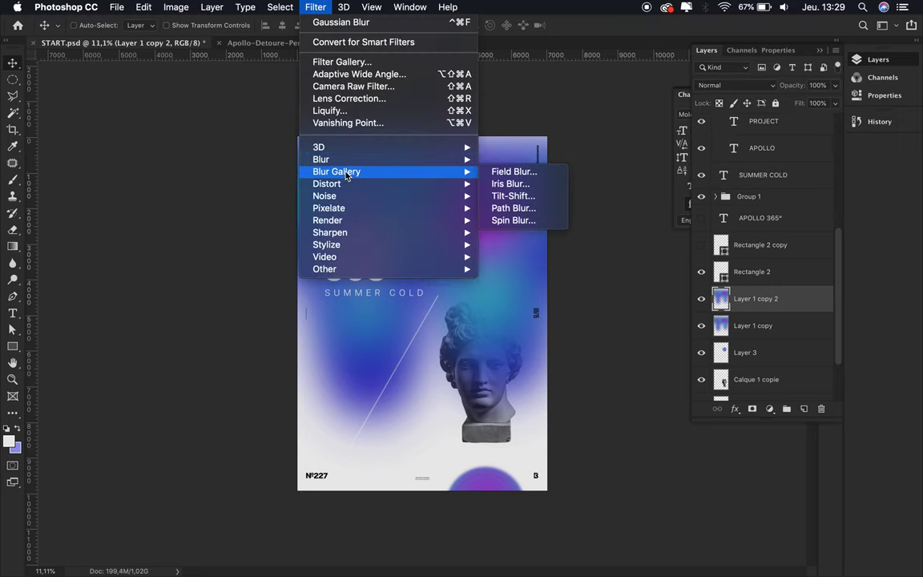
left_click(537, 232)
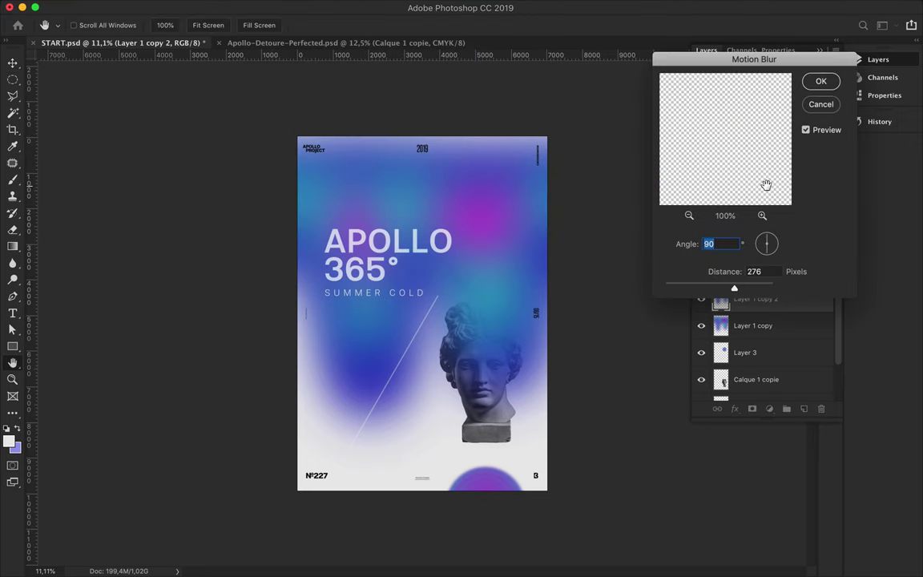
left_click(689, 215)
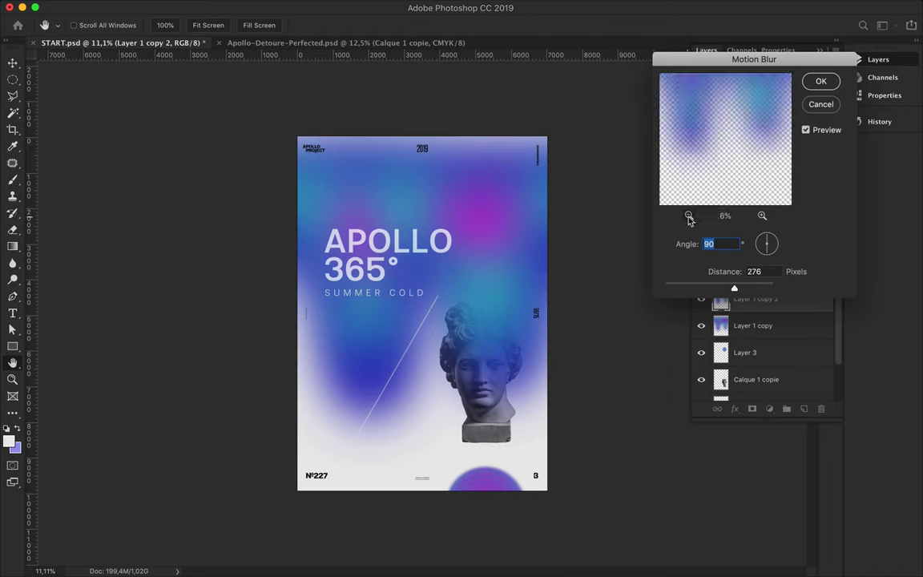
left_click(761, 216)
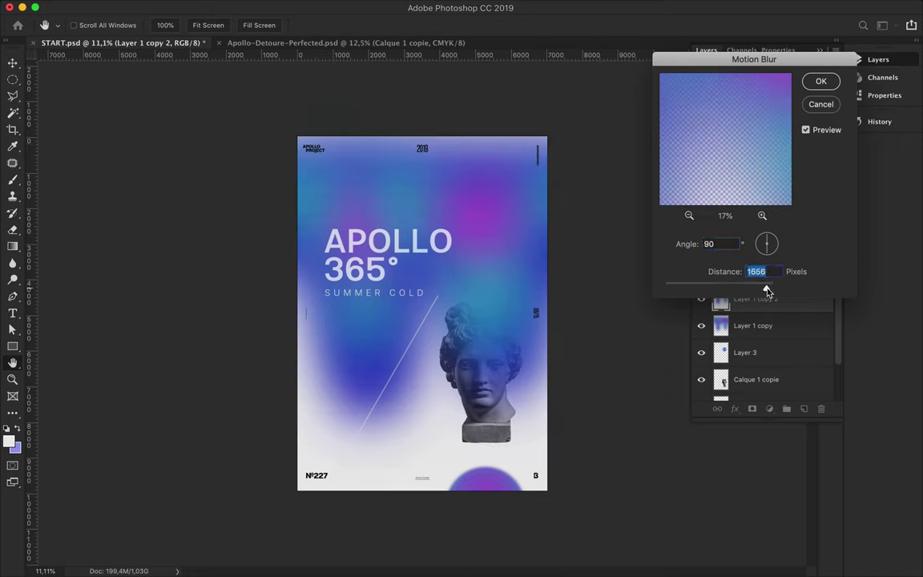
left_click_drag(754, 290, 798, 292)
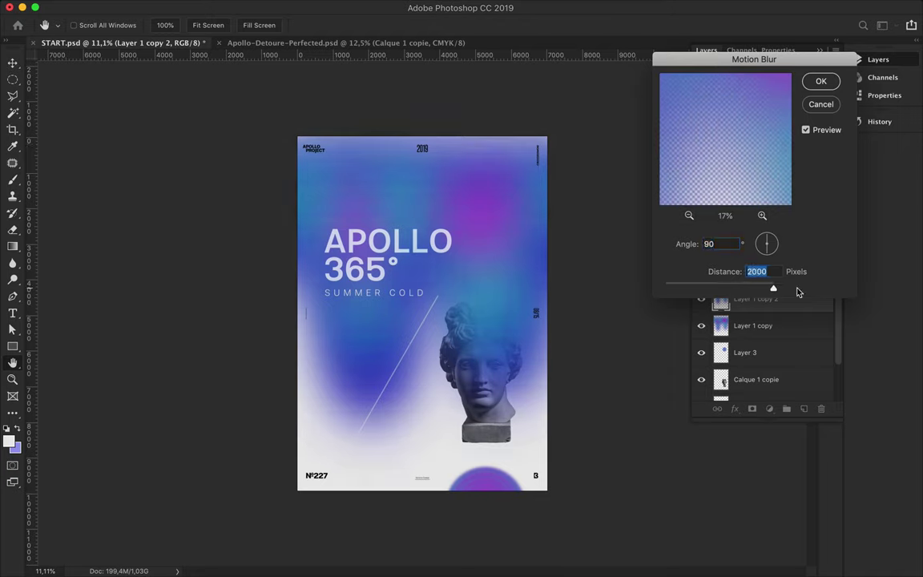
left_click(820, 82)
left_click_drag(490, 223, 495, 218)
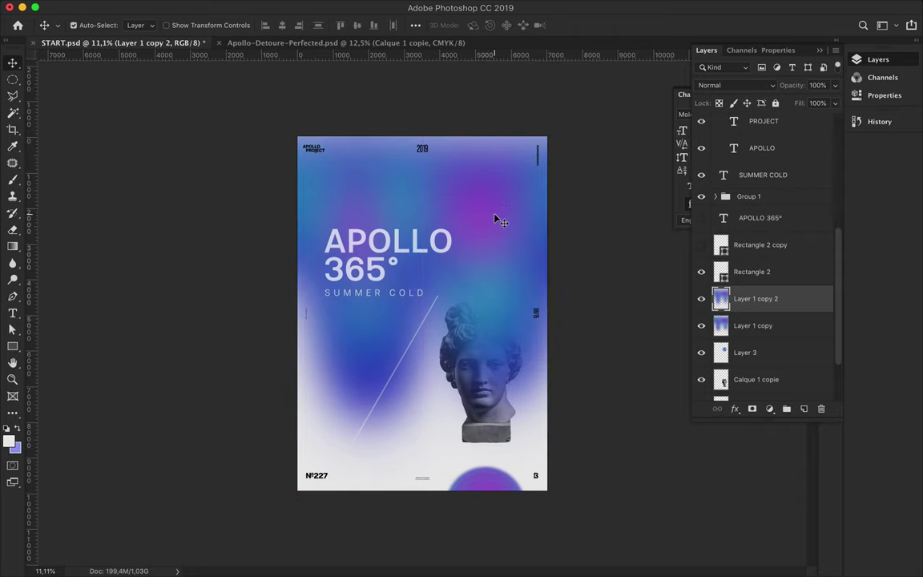
- Put Layer 1 copy 2 in Color Dodge mode and apply a 1000-pixel Gaussian Blur
left_click(749, 85)
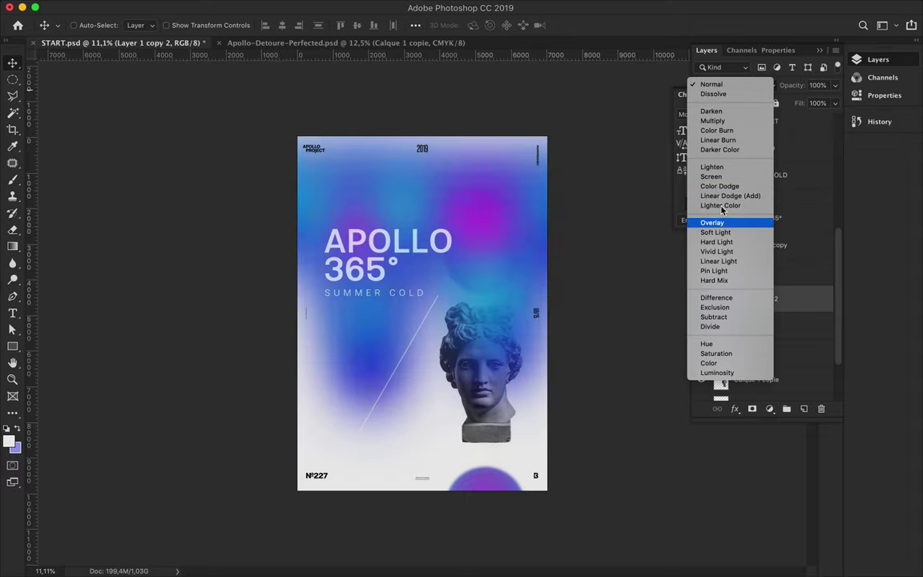
left_click(725, 186)
left_click(320, 6)
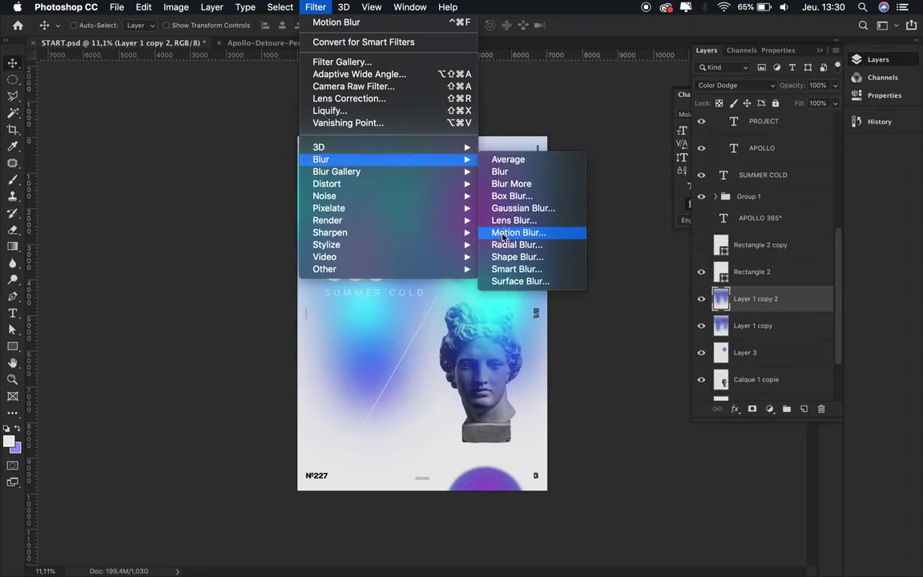
left_click(573, 206)
left_click_drag(664, 302, 694, 302)
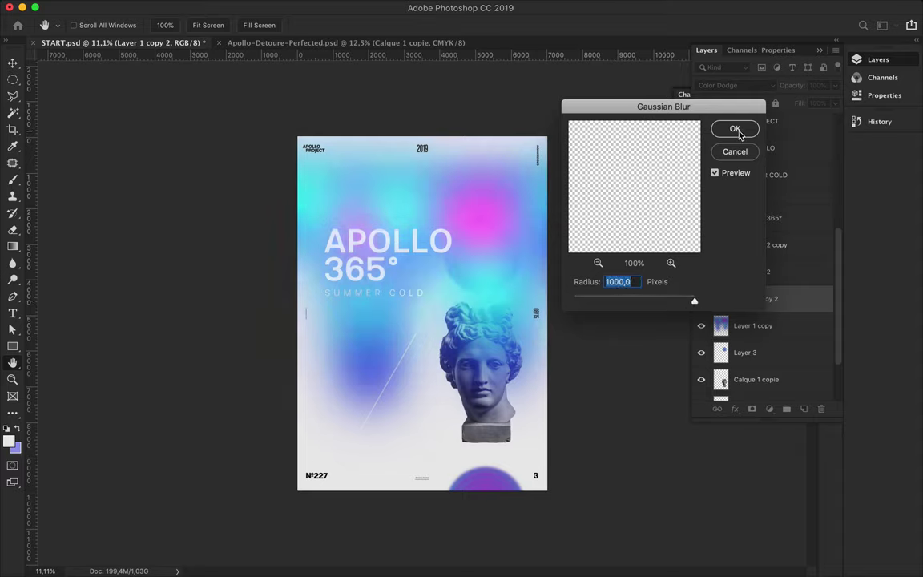
left_click(736, 129)
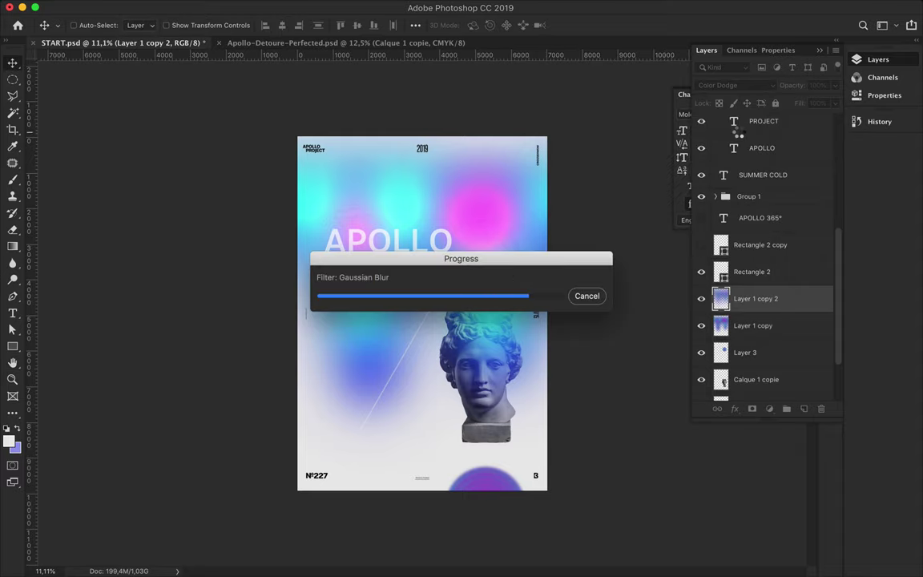